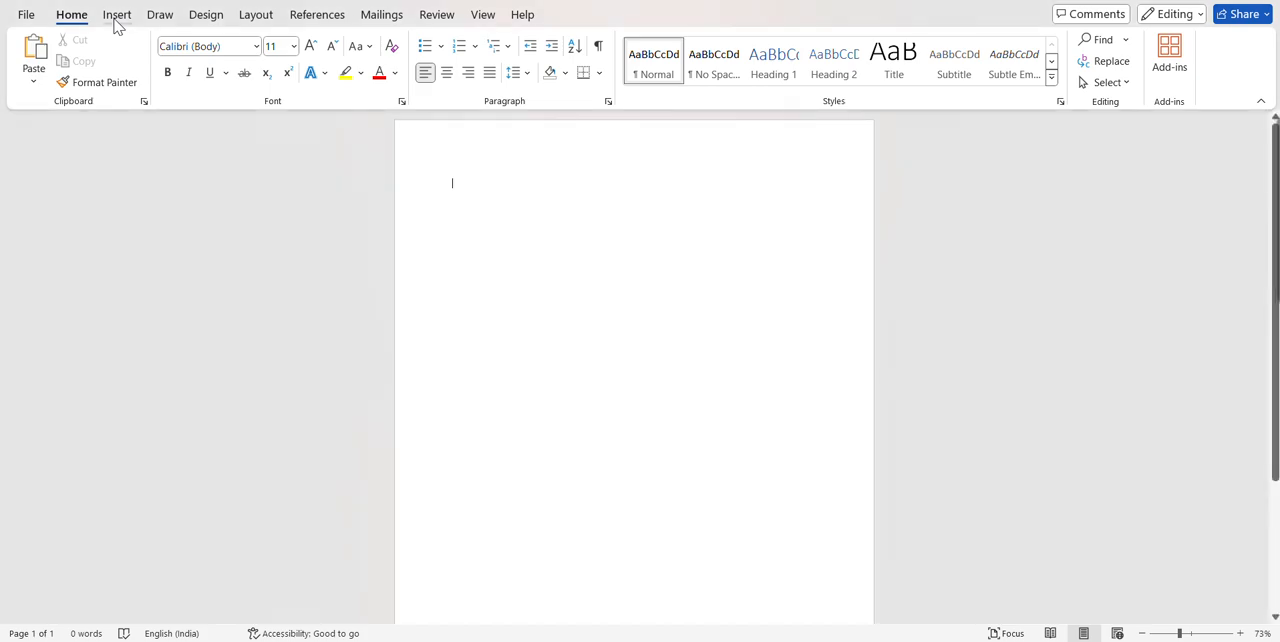
Insert a Clustered Column chart into the blank document.
{"action": "left_click", "coordinate": [117, 16]}
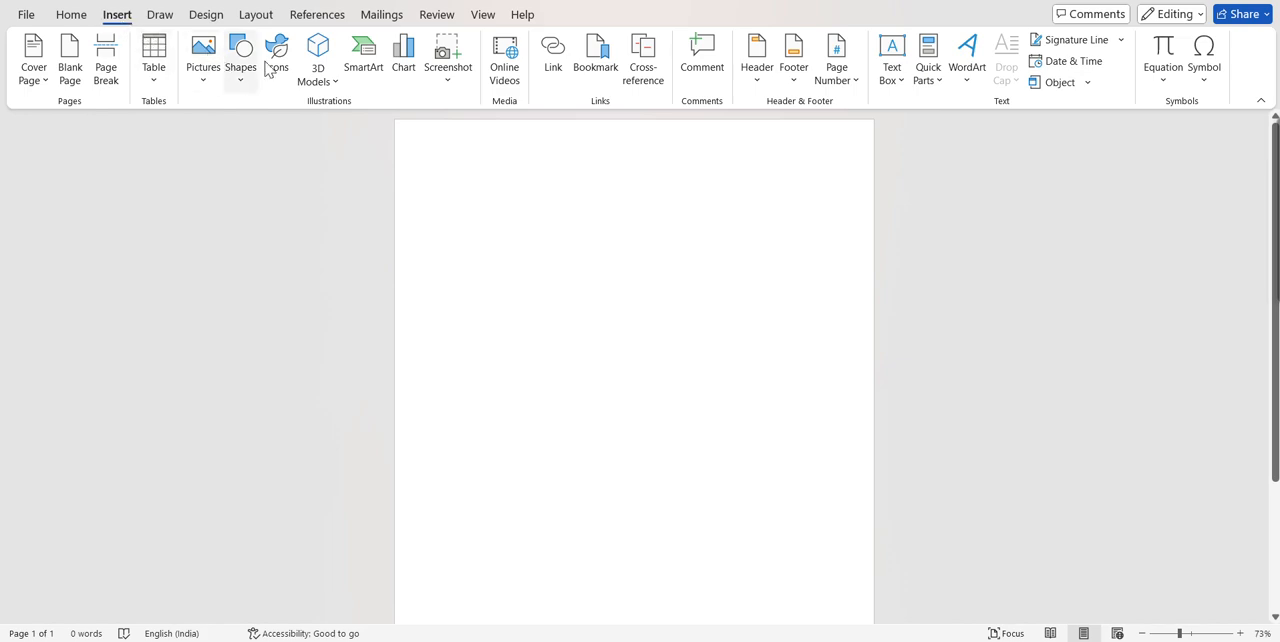
{"action": "left_click", "coordinate": [403, 78]}
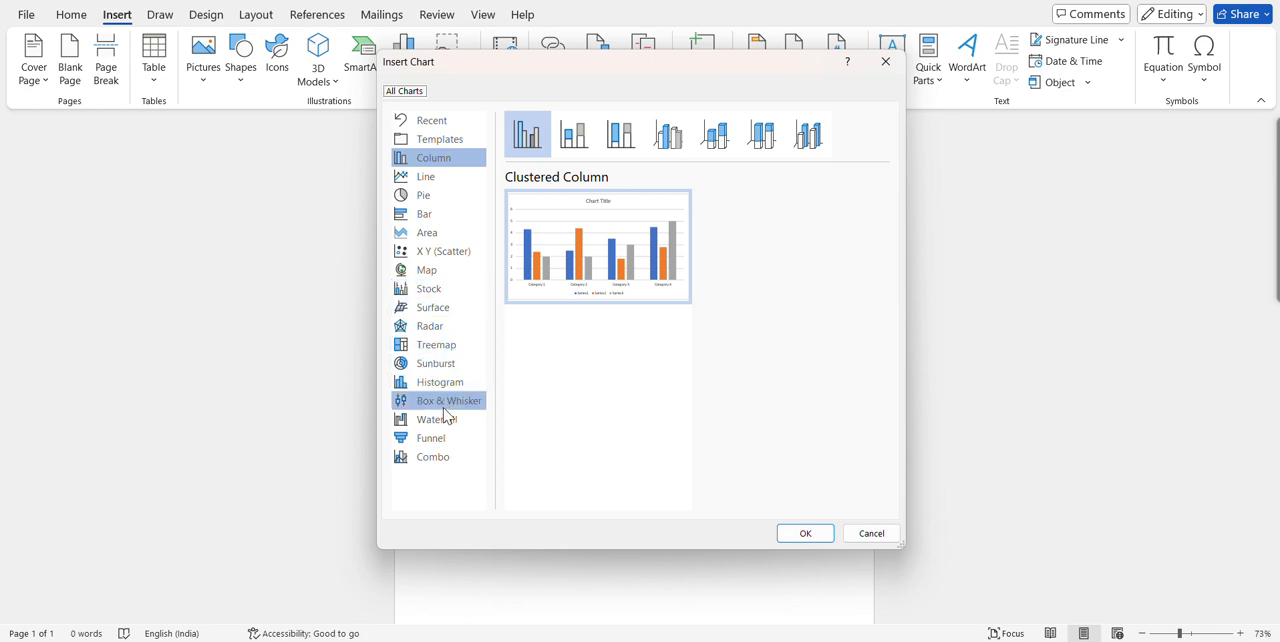
{"action": "left_click", "coordinate": [447, 181]}
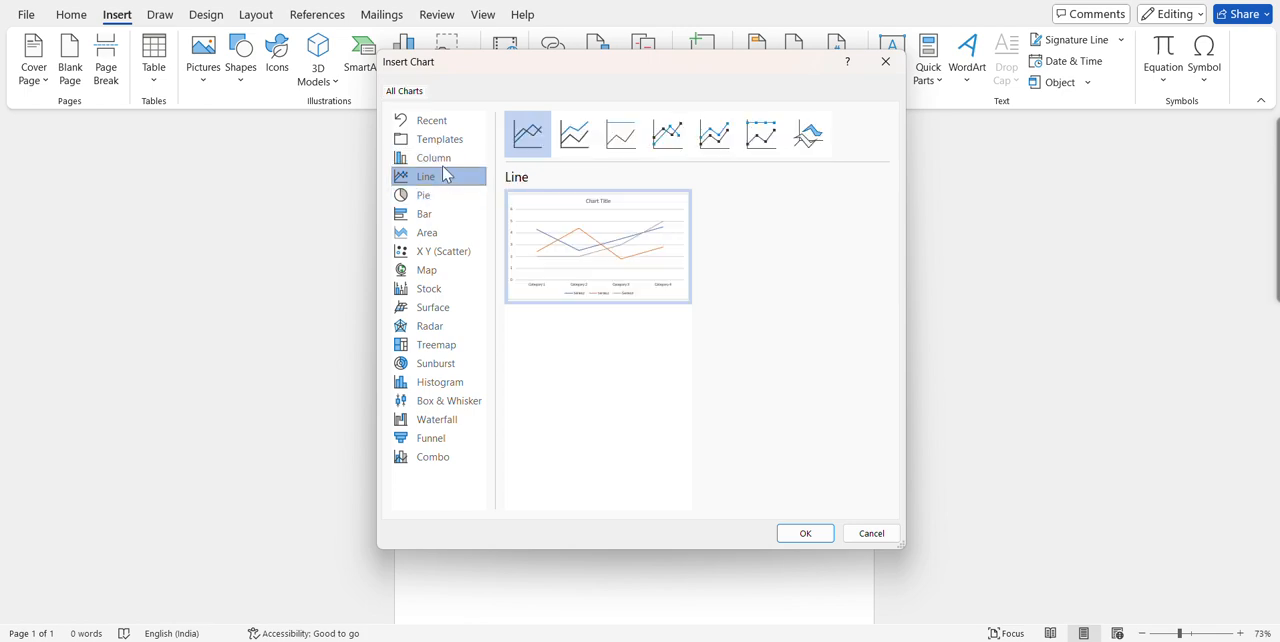
{"action": "left_click", "coordinate": [445, 162]}
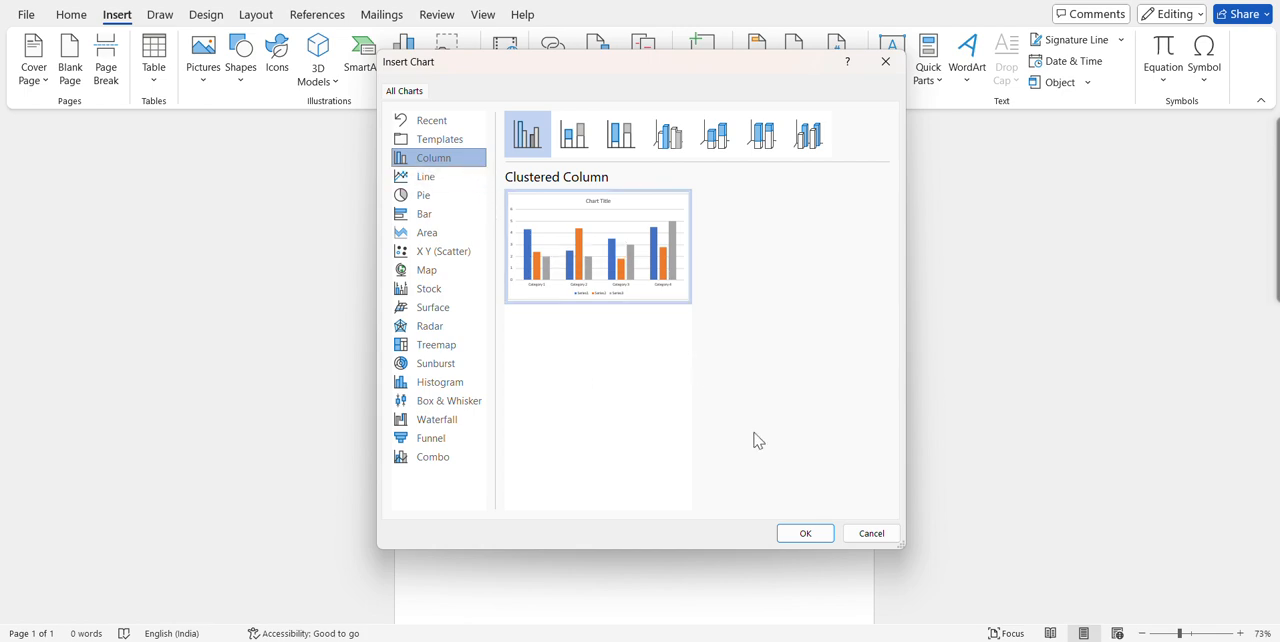
{"action": "left_click", "coordinate": [806, 535]}
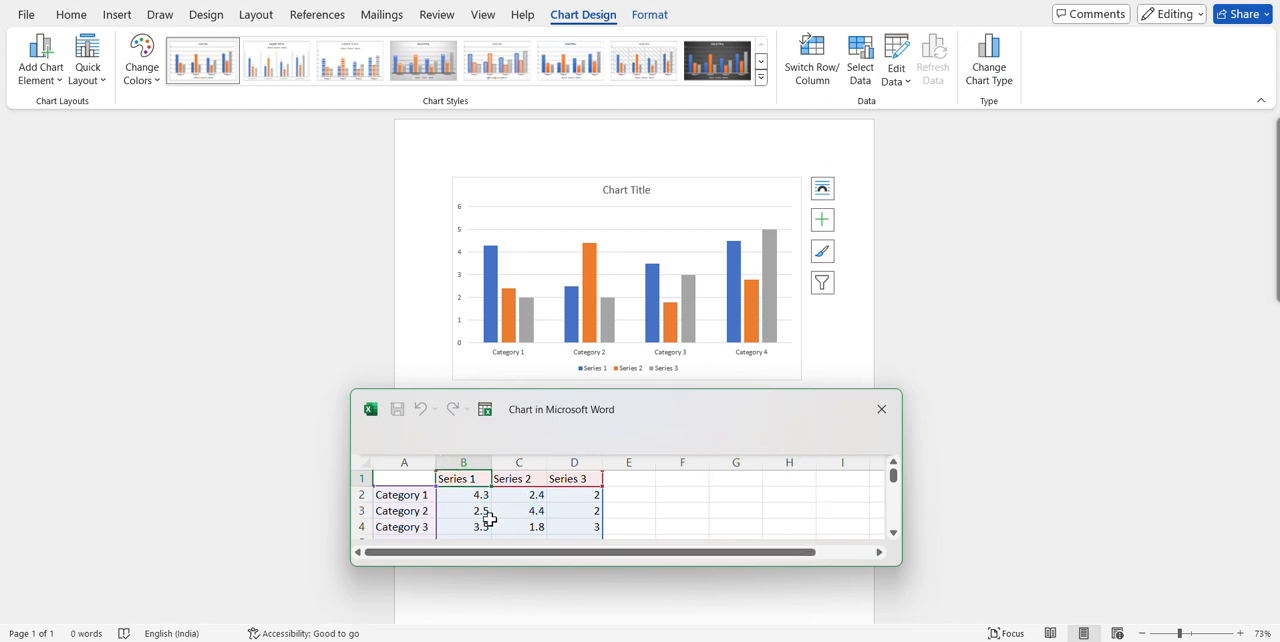
Replace the Category 1, Category 2 and Category 3 labels in the chart's data sheet with students' first names.
{"action": "left_click", "coordinate": [417, 497]}
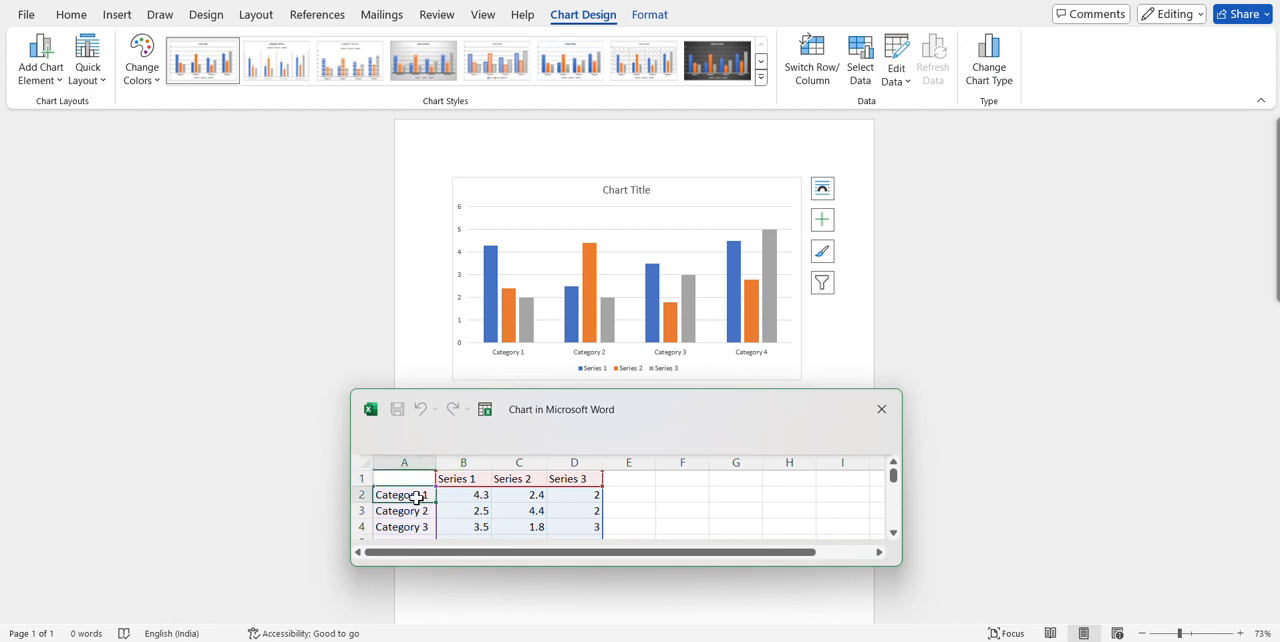
{"action": "key", "text": "BackSpace"}
{"action": "type", "text": "ram"}
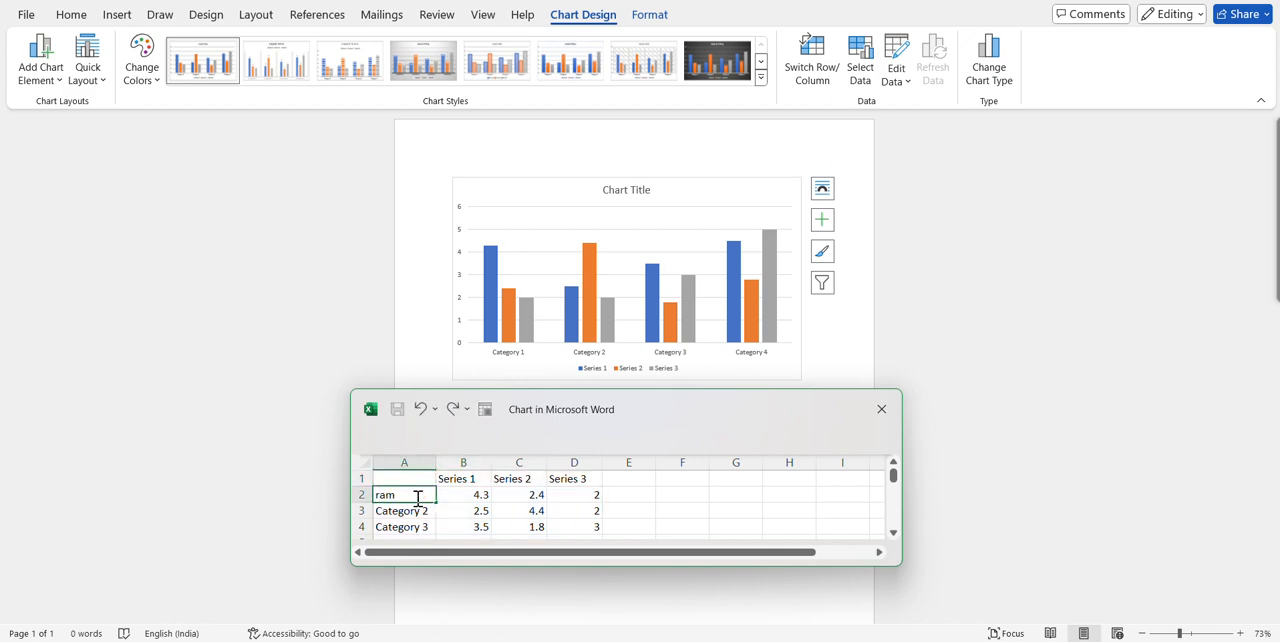
{"action": "left_click", "coordinate": [418, 527]}
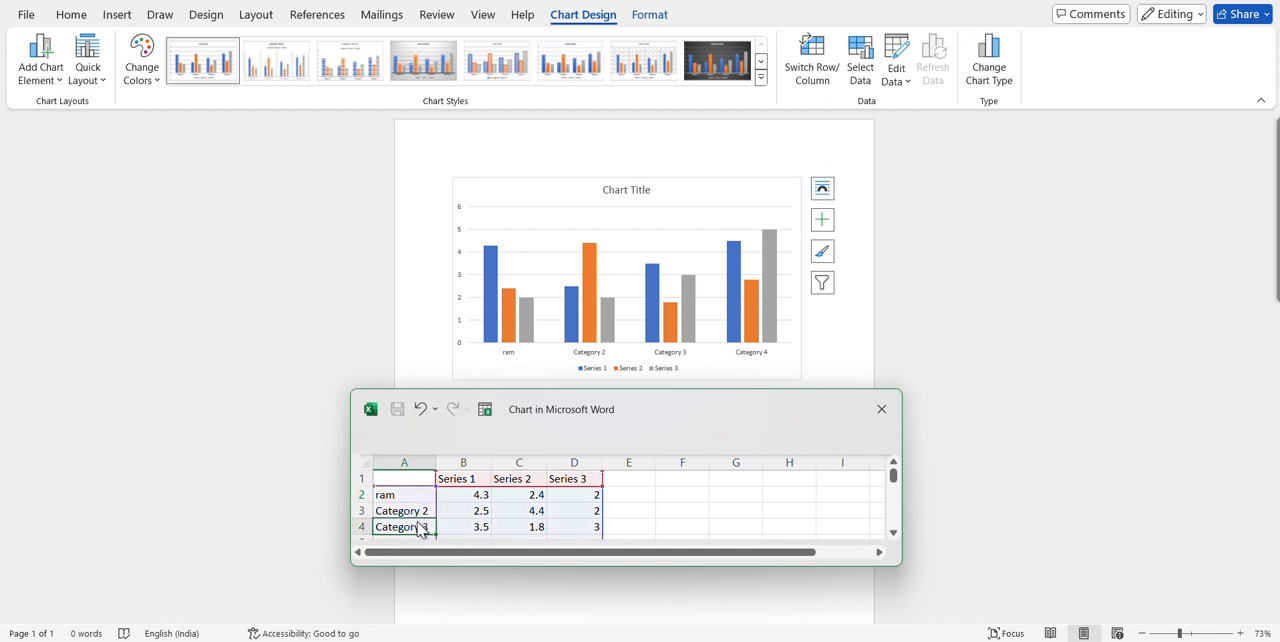
{"action": "type", "text": "ravi"}
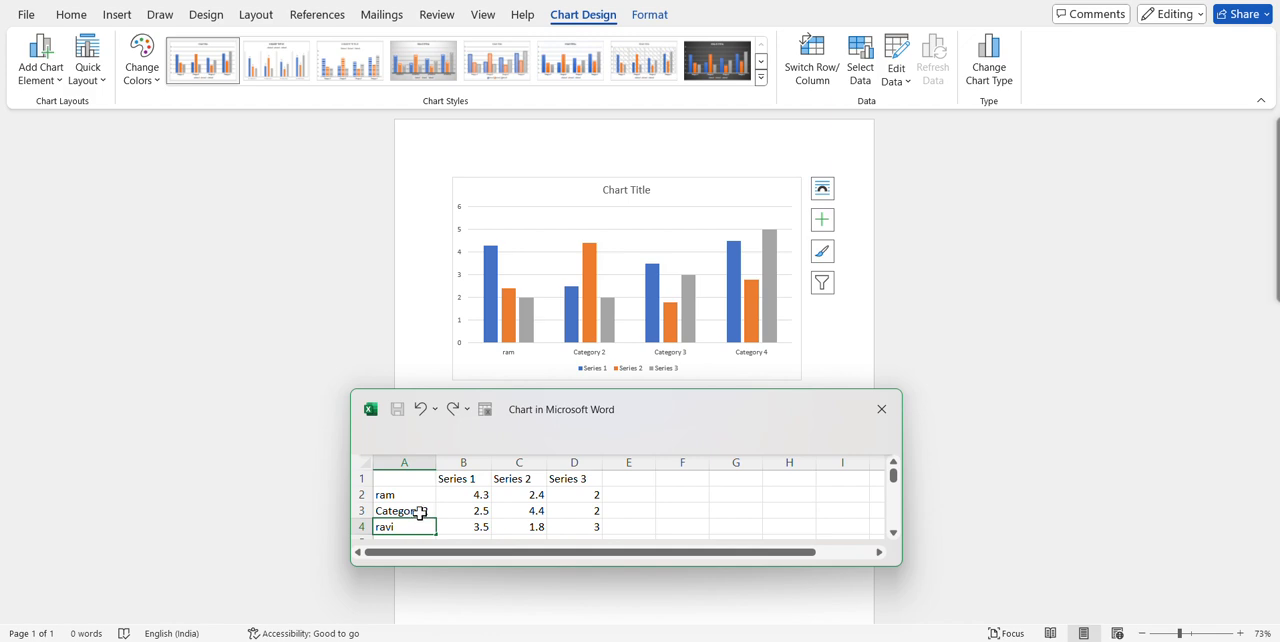
{"action": "left_click", "coordinate": [420, 513]}
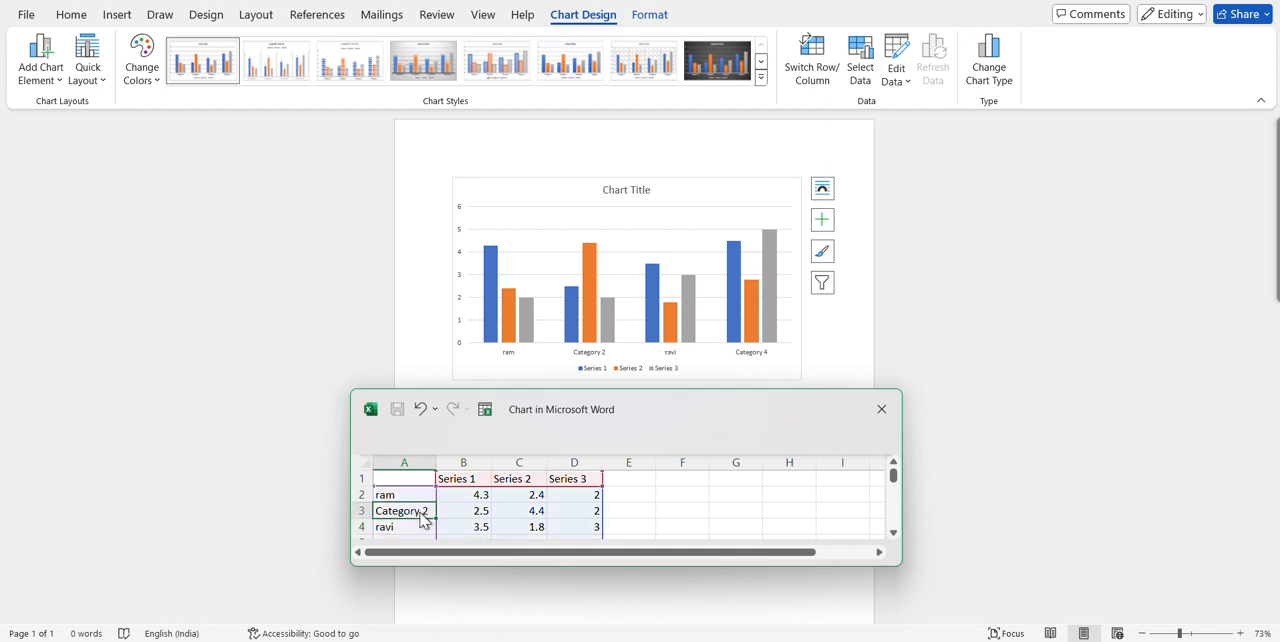
{"action": "type", "text": "raj"}
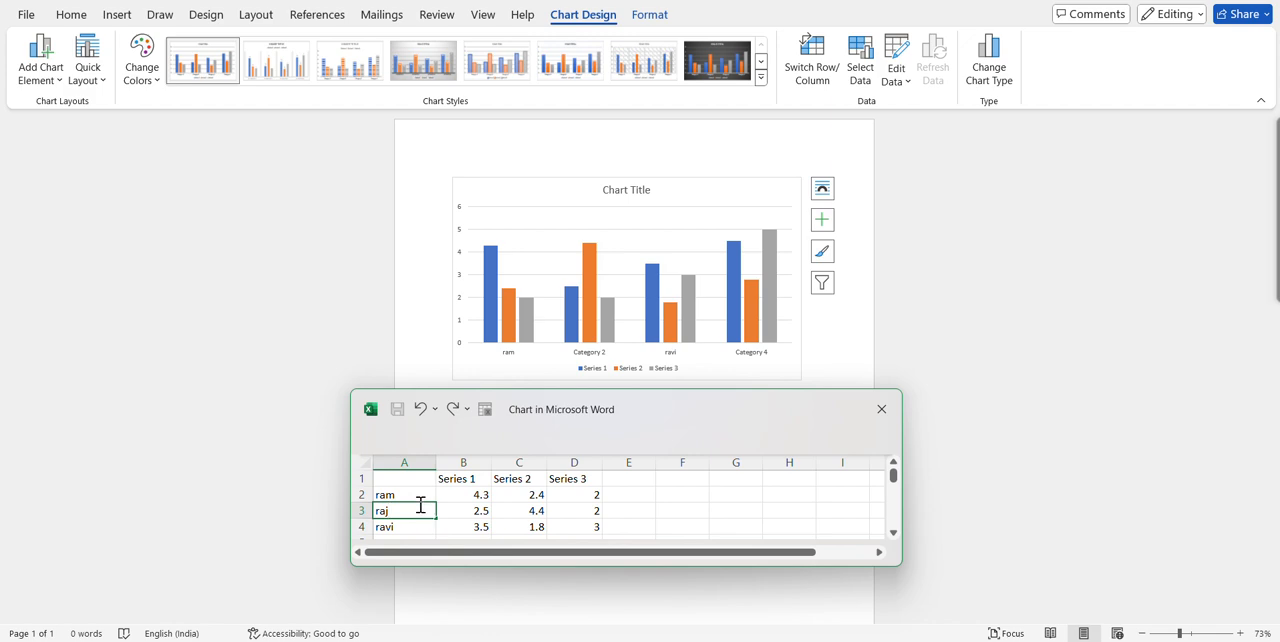
Replace the Category 4 label in cell A5 of the chart data with a fourth student's first name.
{"action": "scroll", "coordinate": [420, 506], "scroll_direction": "down", "scroll_amount": 1}
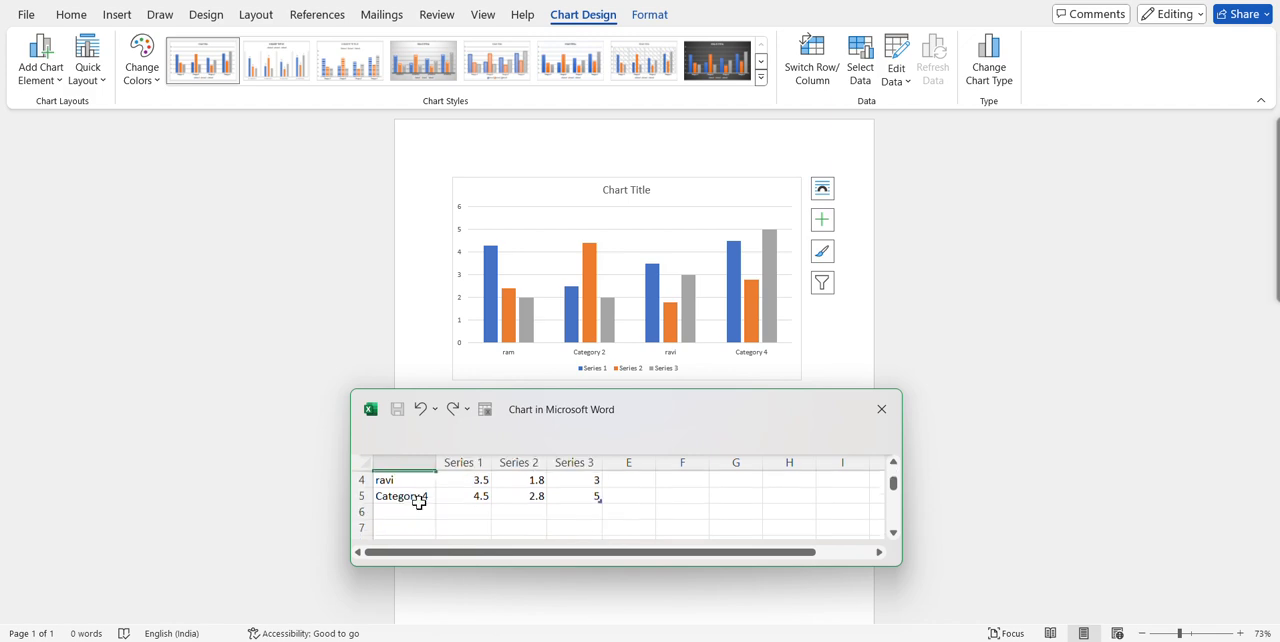
{"action": "left_click", "coordinate": [420, 500]}
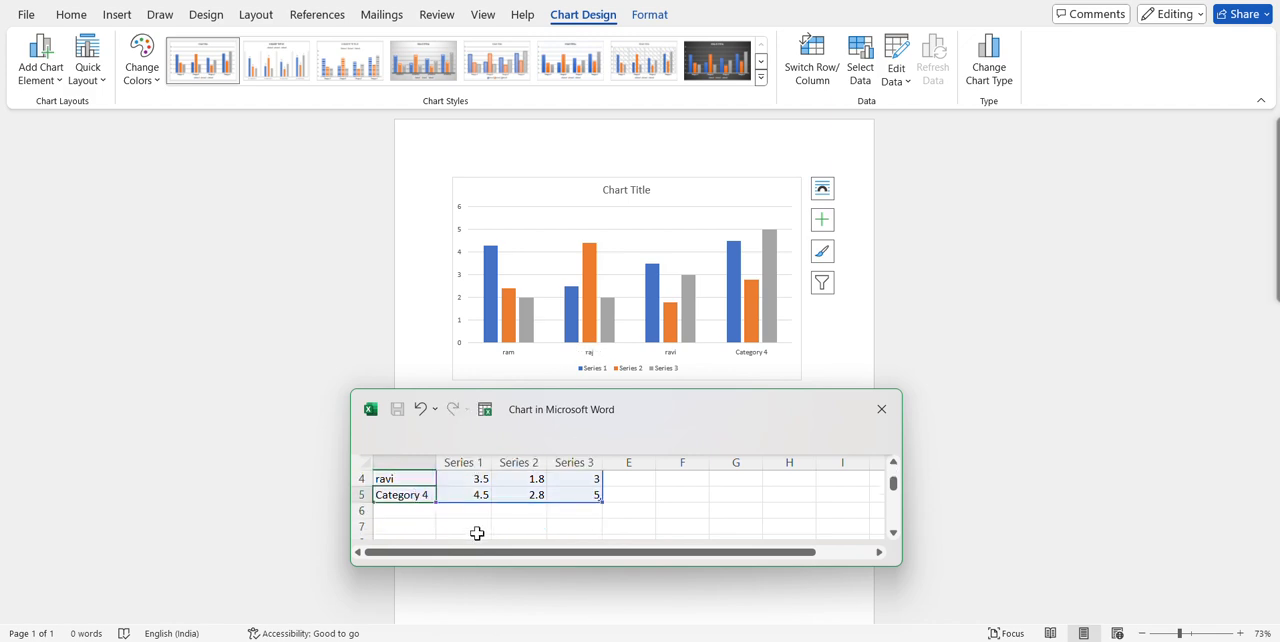
{"action": "key", "text": "BackSpace"}
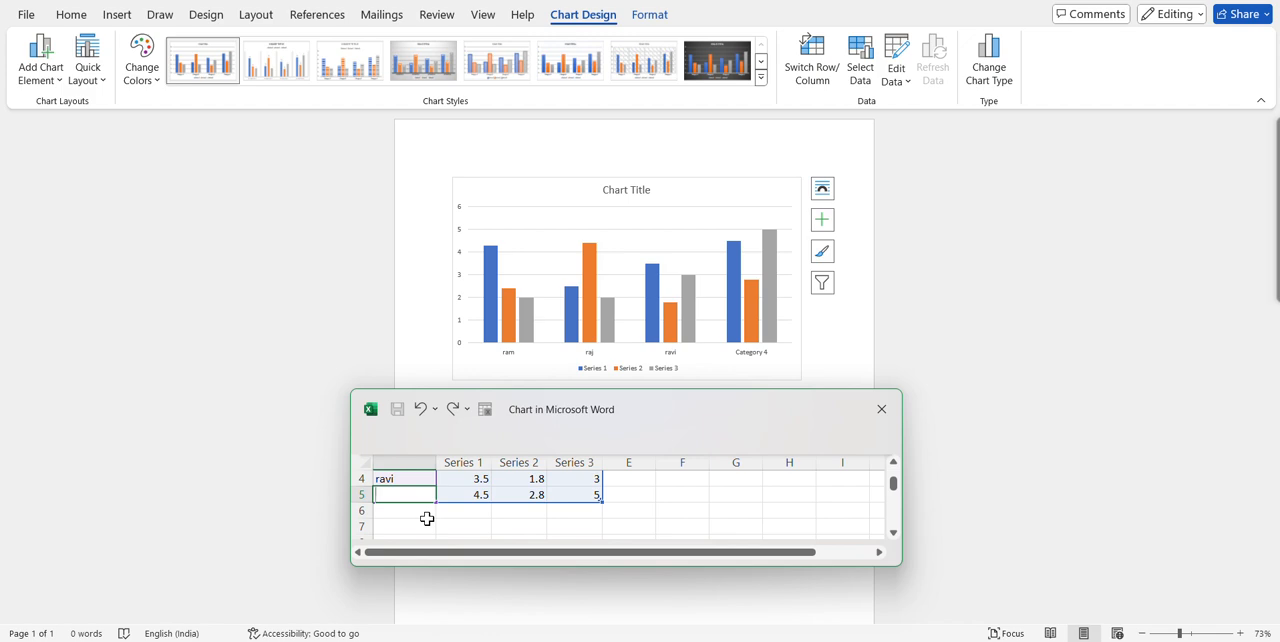
{"action": "type", "text": "rajesh"}
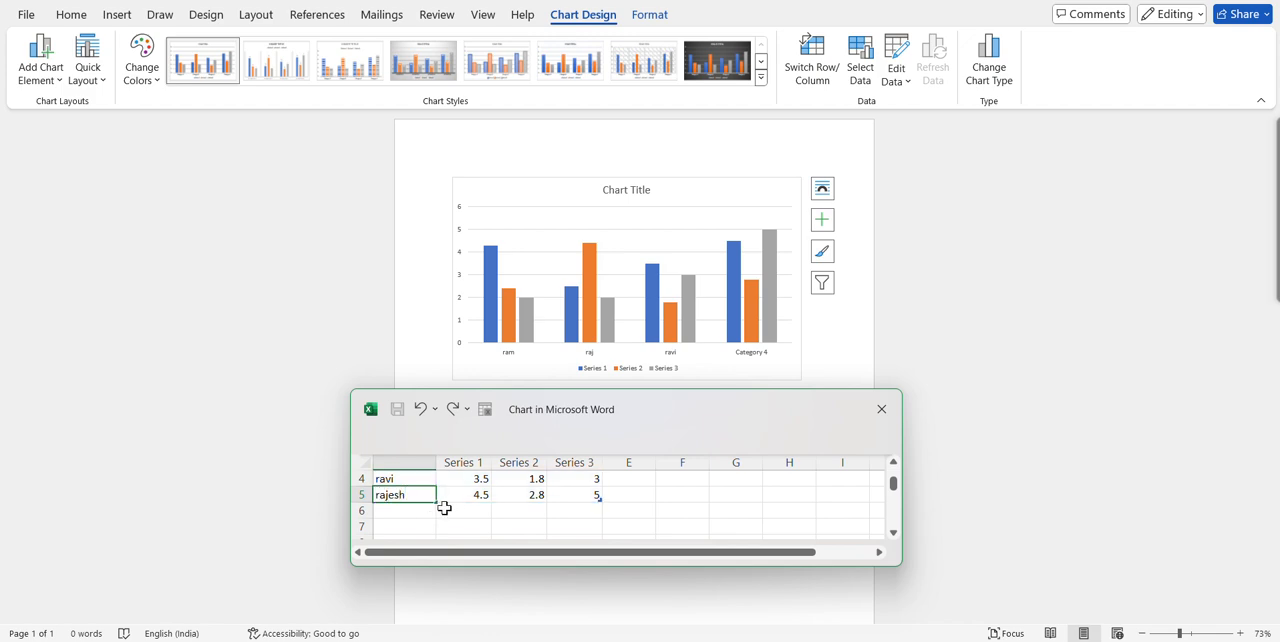
{"action": "scroll", "coordinate": [452, 507], "scroll_direction": "up", "scroll_amount": 1}
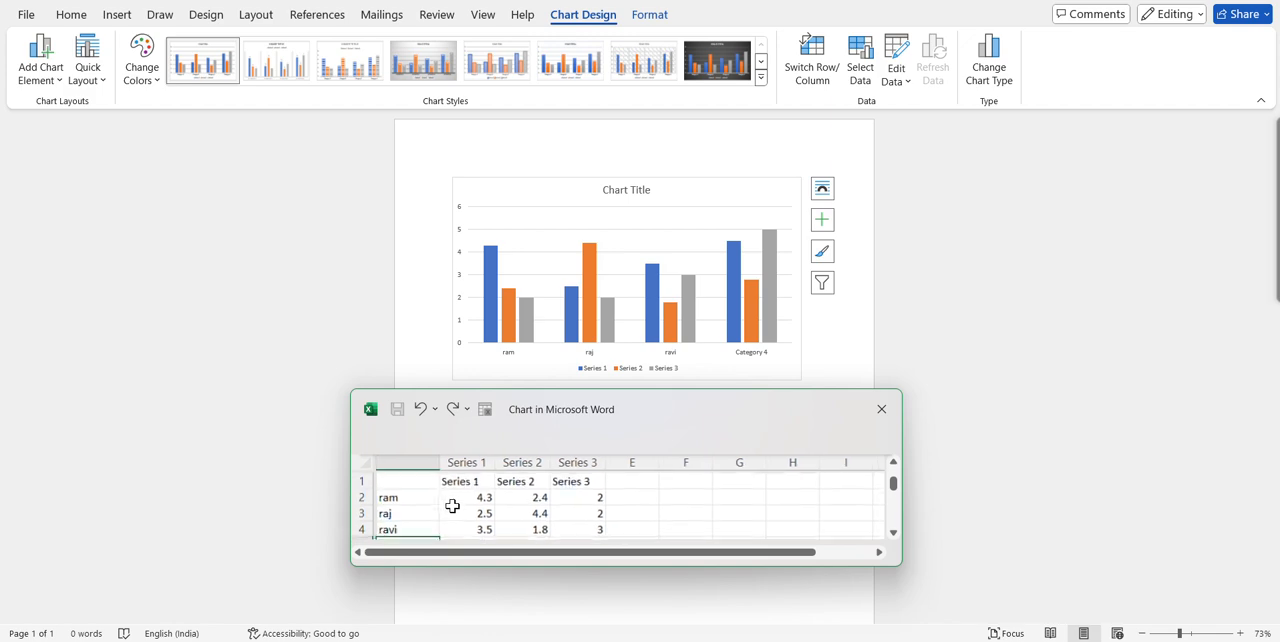
{"action": "scroll", "coordinate": [452, 507], "scroll_direction": "down", "scroll_amount": 1}
{"action": "scroll", "coordinate": [452, 507], "scroll_direction": "down", "scroll_amount": 1}
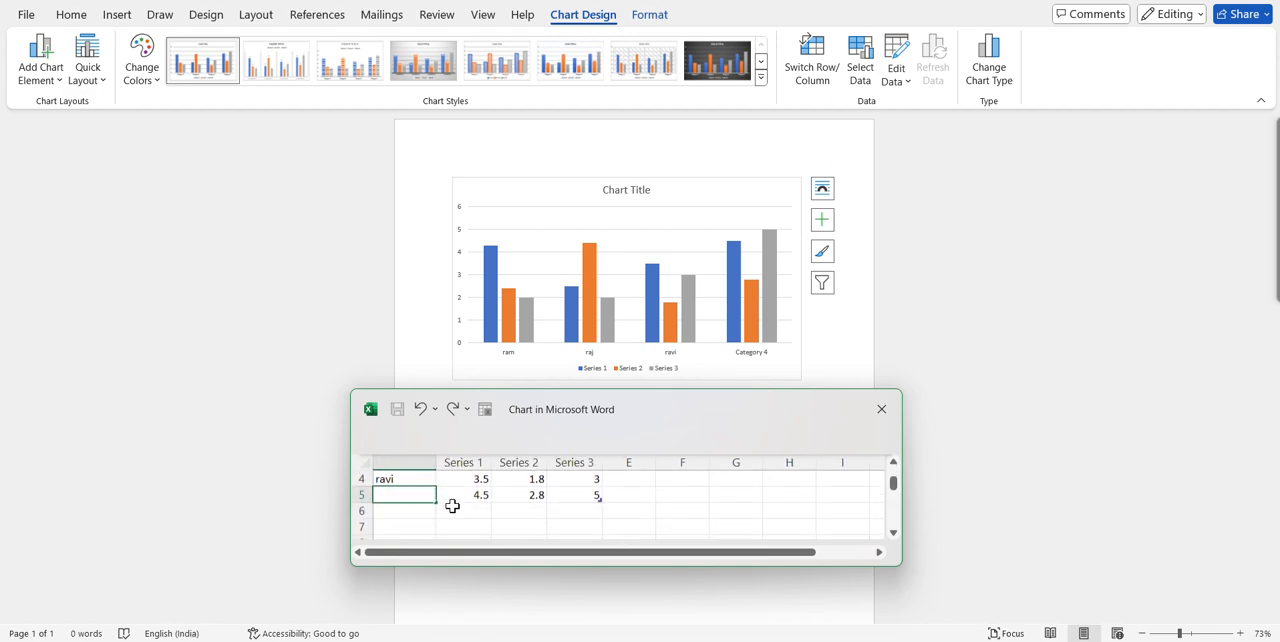
Rename the three series headers in row 1 of the chart data as tamil, english and maths.
{"action": "scroll", "coordinate": [452, 507], "scroll_direction": "up", "scroll_amount": 2}
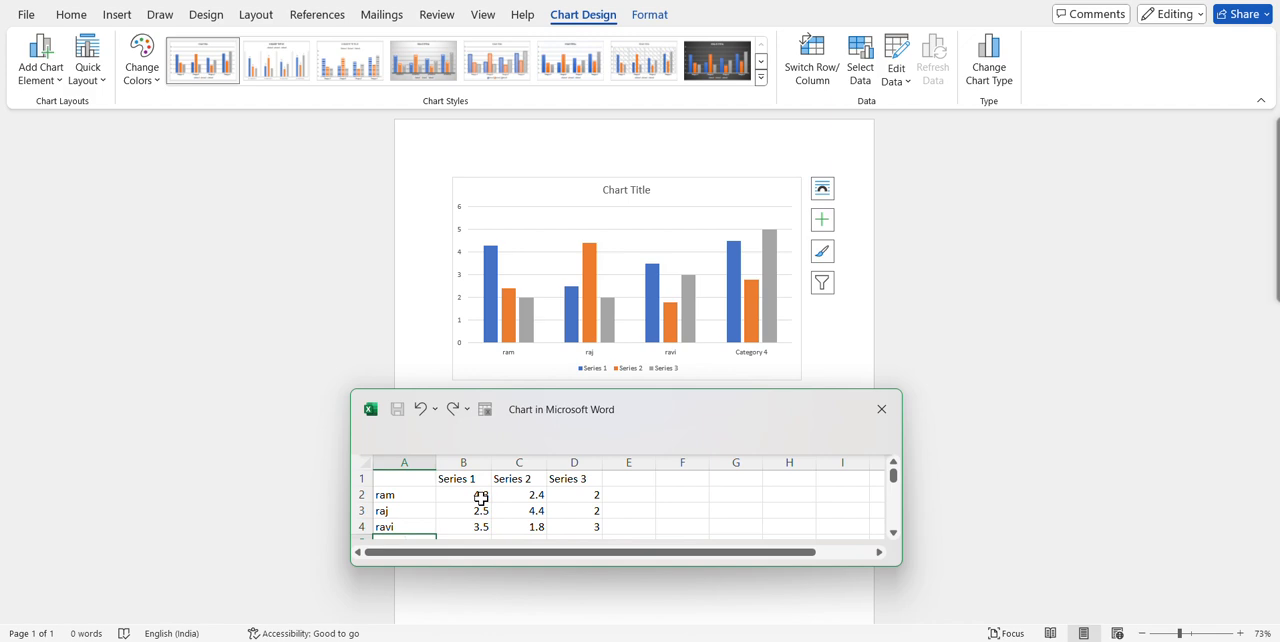
{"action": "left_click", "coordinate": [481, 502]}
{"action": "left_click", "coordinate": [481, 479]}
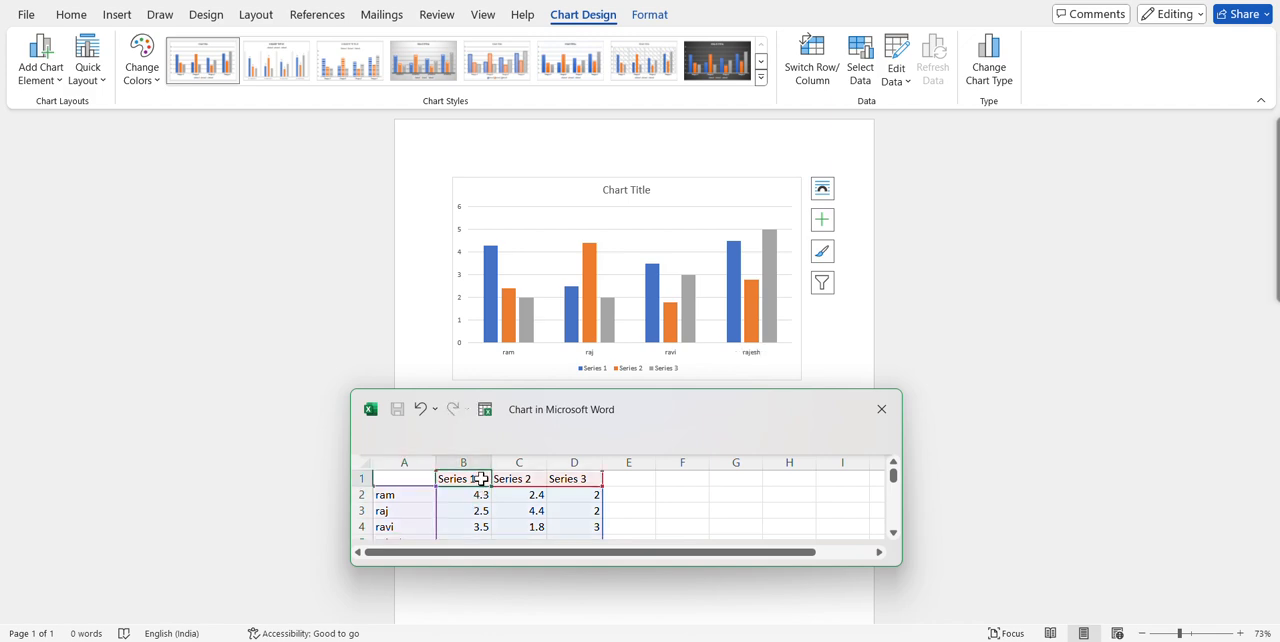
{"action": "key", "text": "BackSpace"}
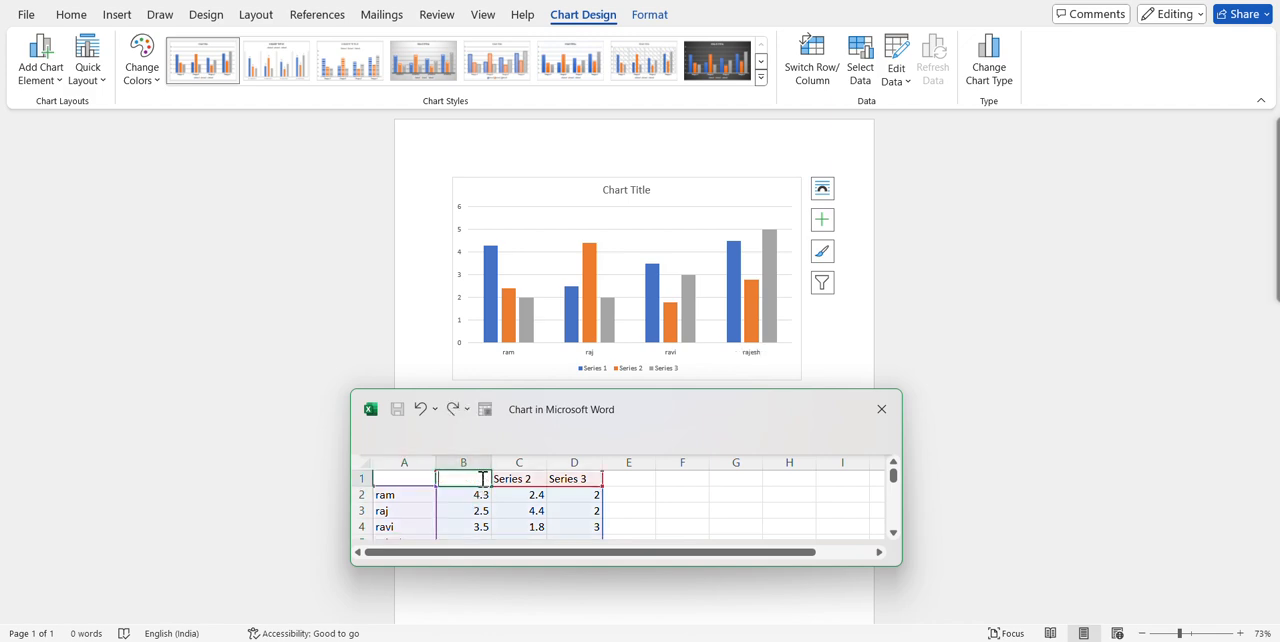
{"action": "type", "text": "tamil"}
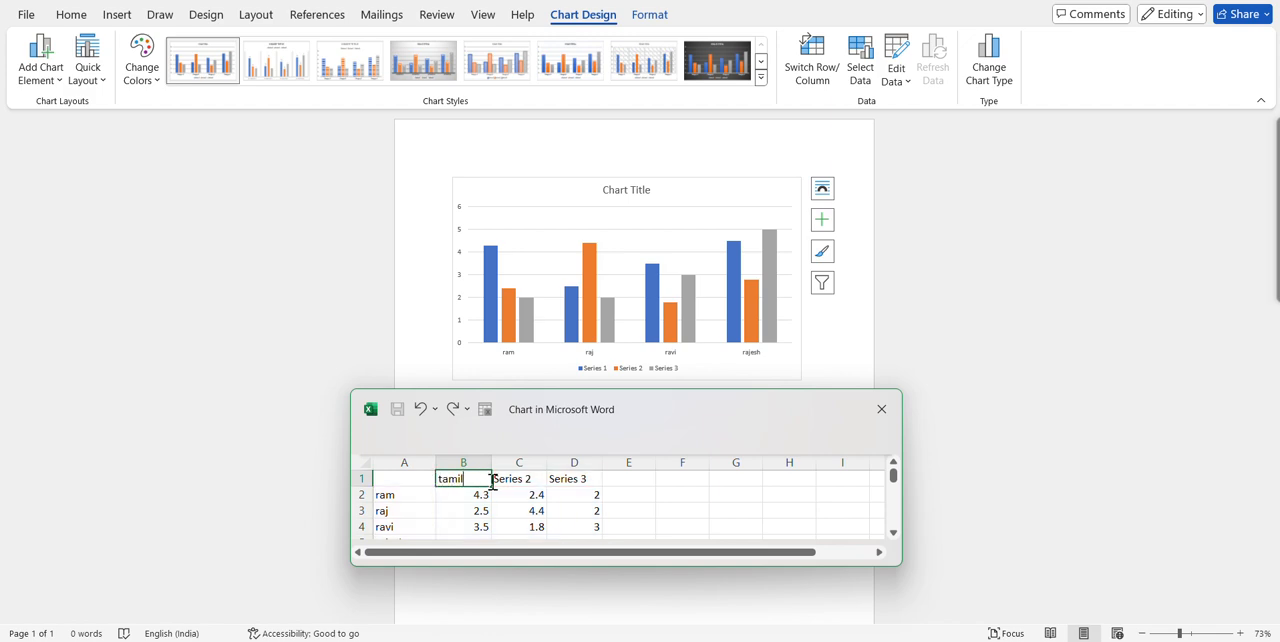
{"action": "left_click", "coordinate": [513, 481]}
{"action": "key", "text": "BackSpace"}
{"action": "type", "text": "english"}
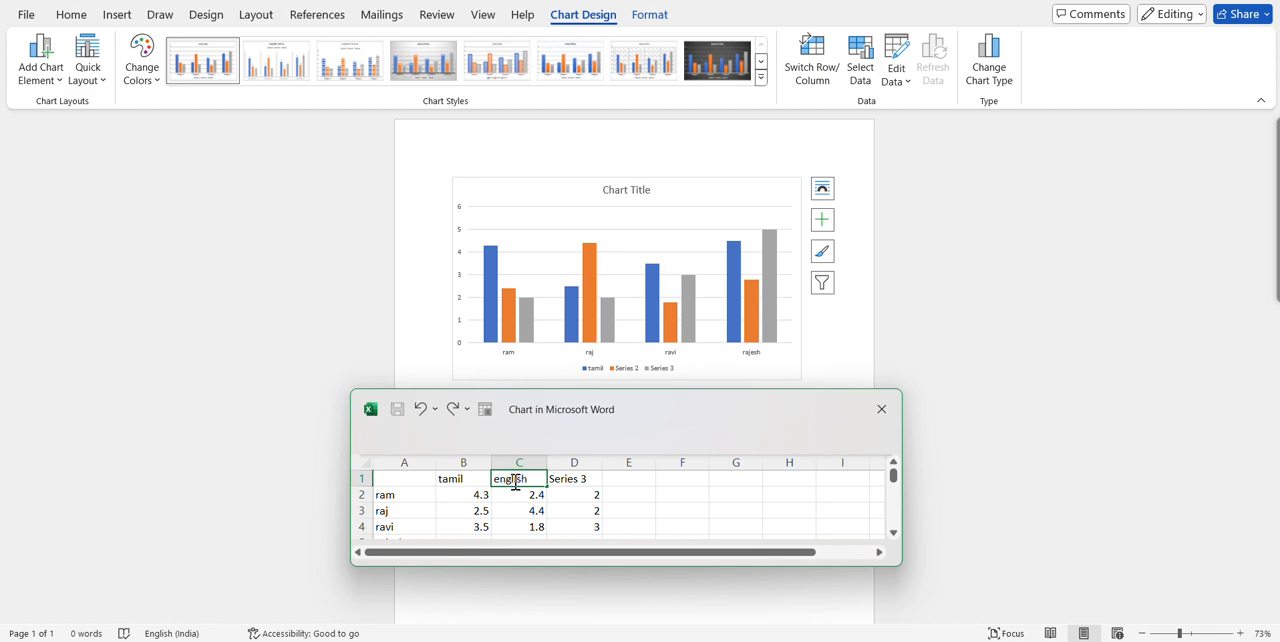
{"action": "left_click", "coordinate": [565, 481]}
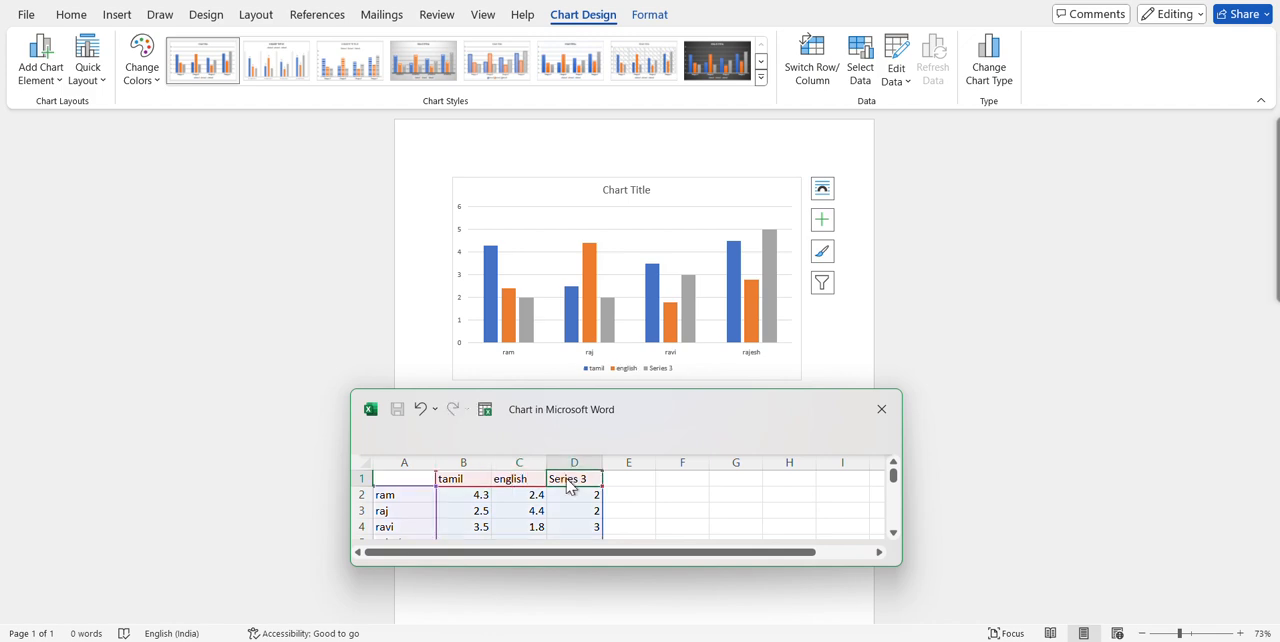
{"action": "type", "text": "maths"}
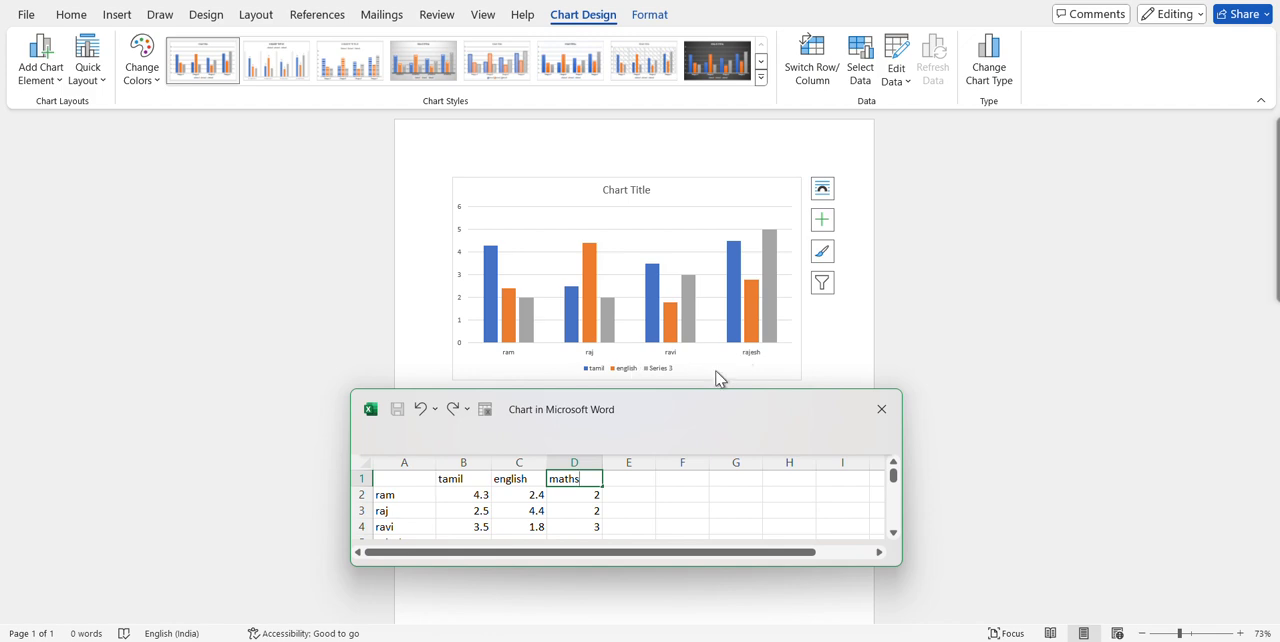
Set the first student's marks in row 2 to 100 for tamil, 85 for english and 79 for maths.
{"action": "left_click", "coordinate": [471, 494]}
{"action": "key", "text": "BackSpace"}
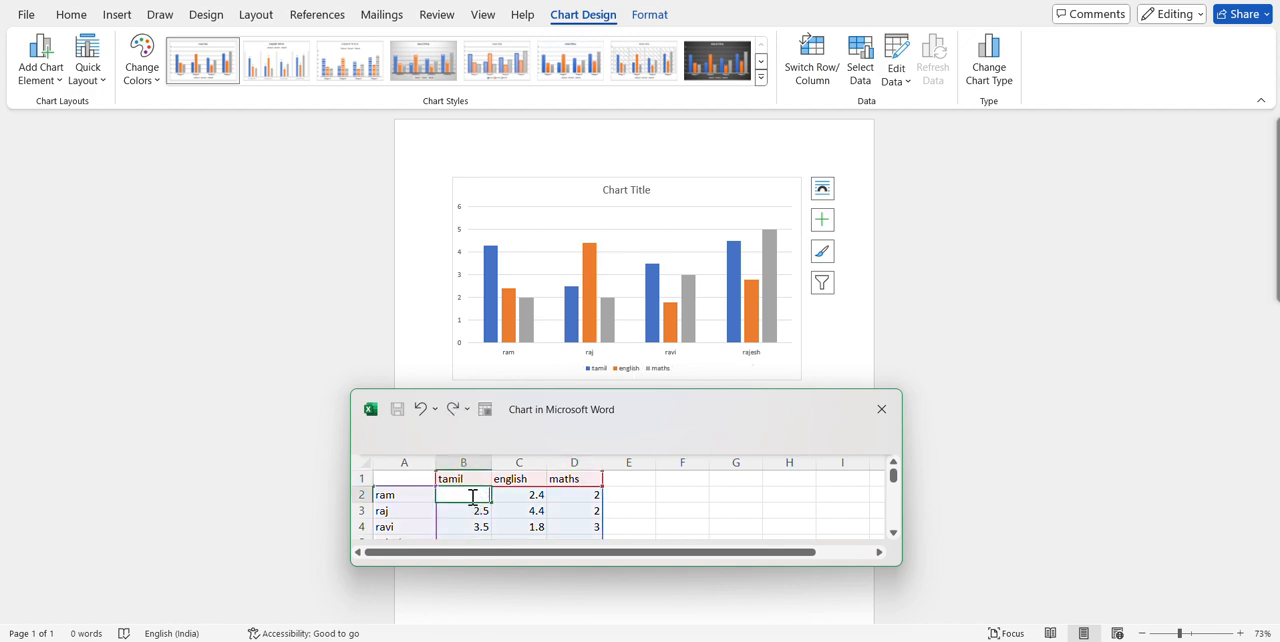
{"action": "type", "text": "100"}
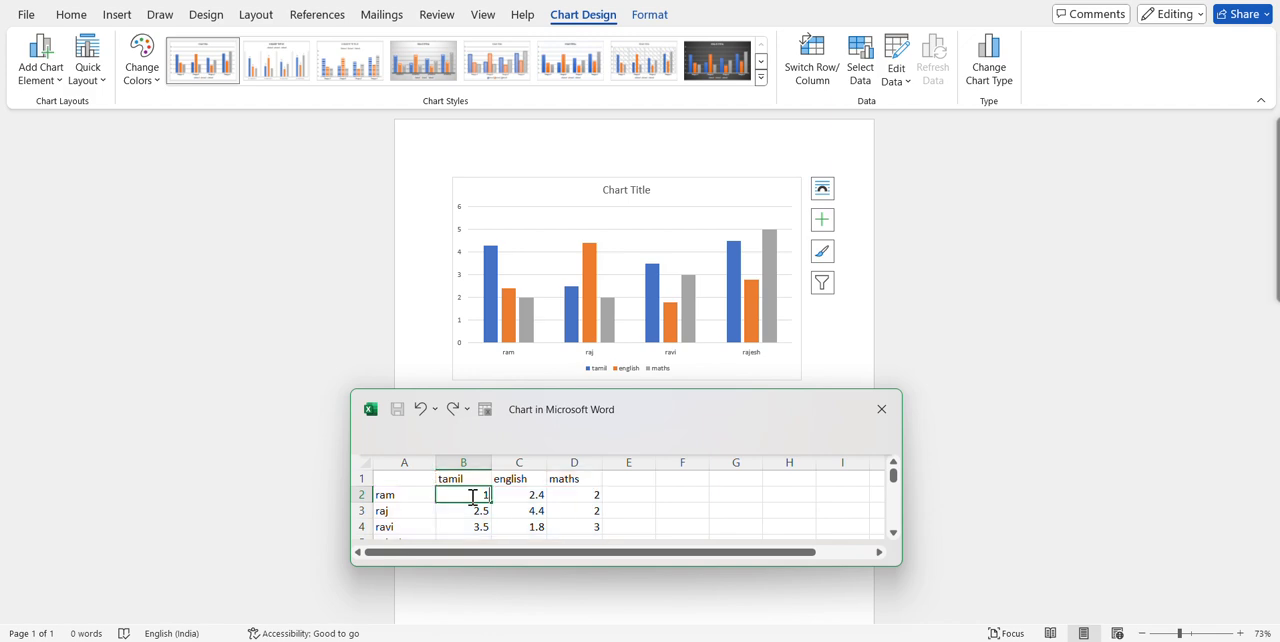
{"action": "left_click", "coordinate": [541, 495]}
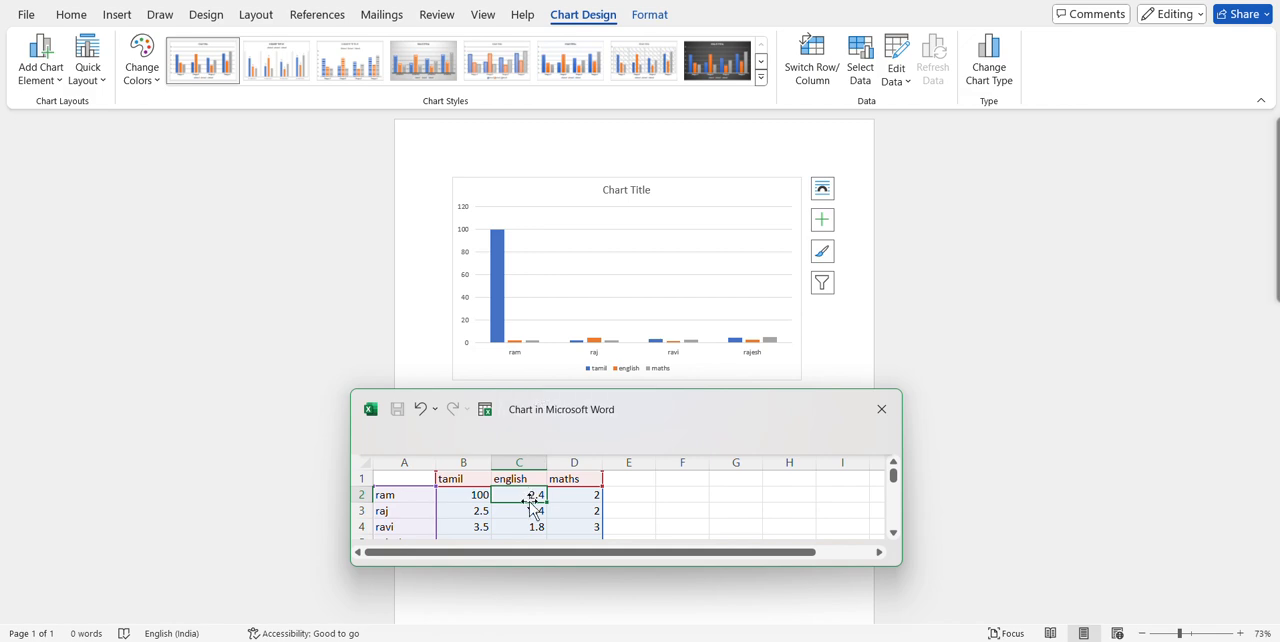
{"action": "type", "text": "85"}
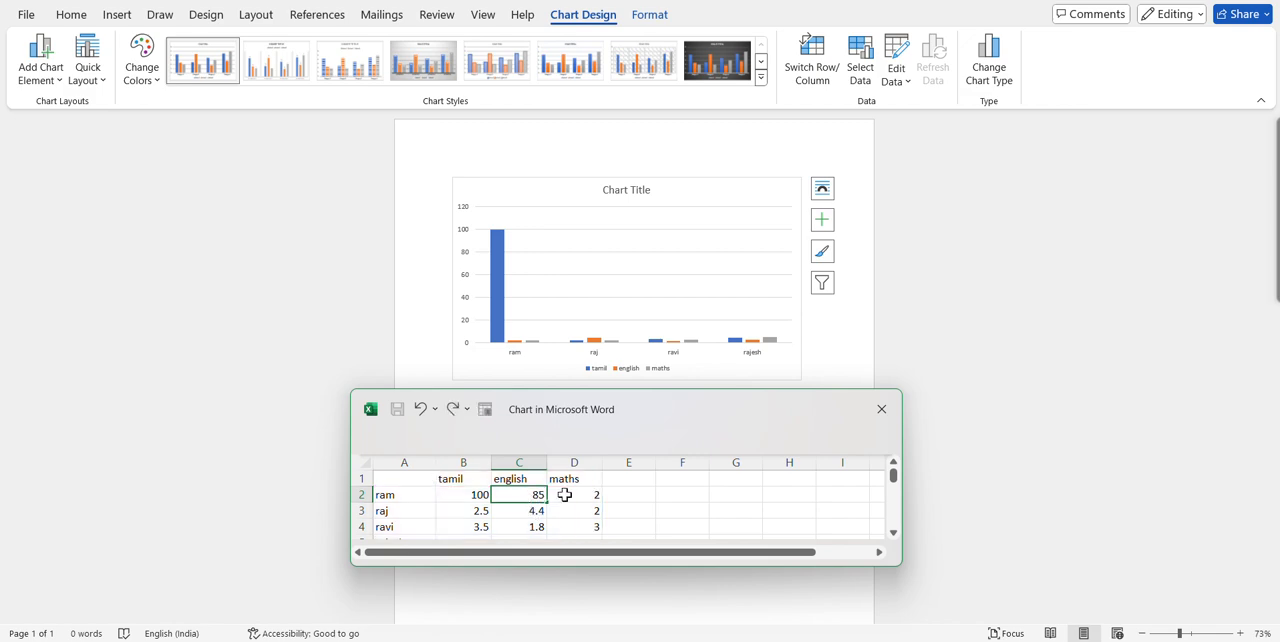
{"action": "left_click", "coordinate": [581, 494]}
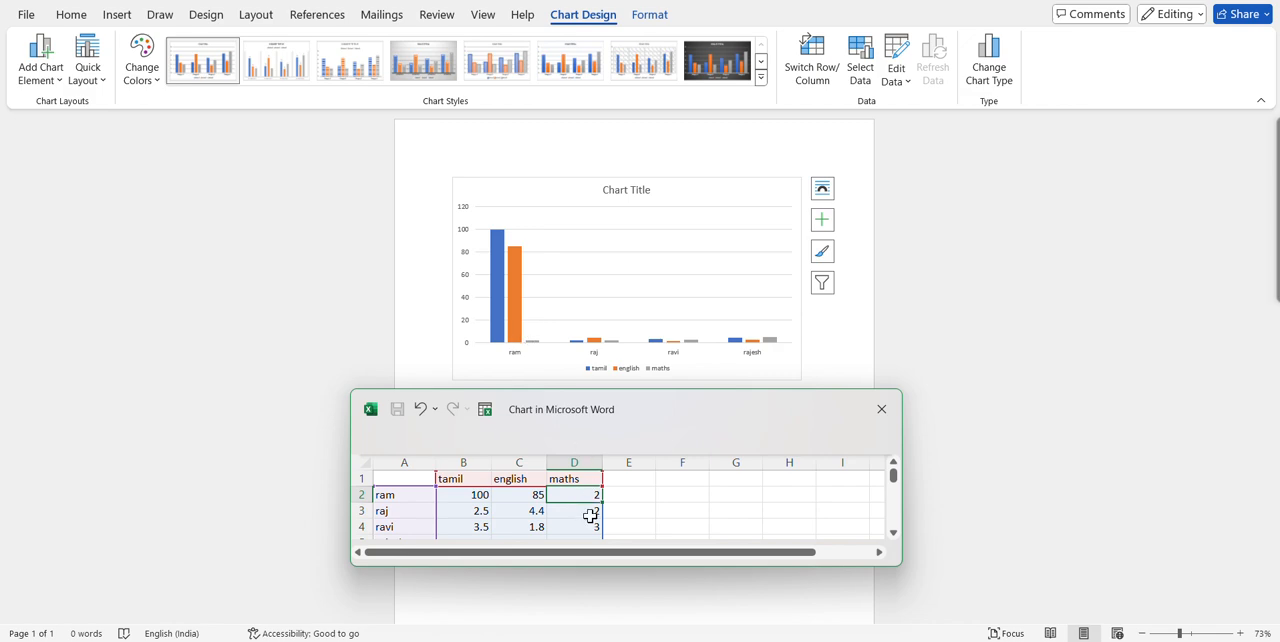
{"action": "type", "text": "79"}
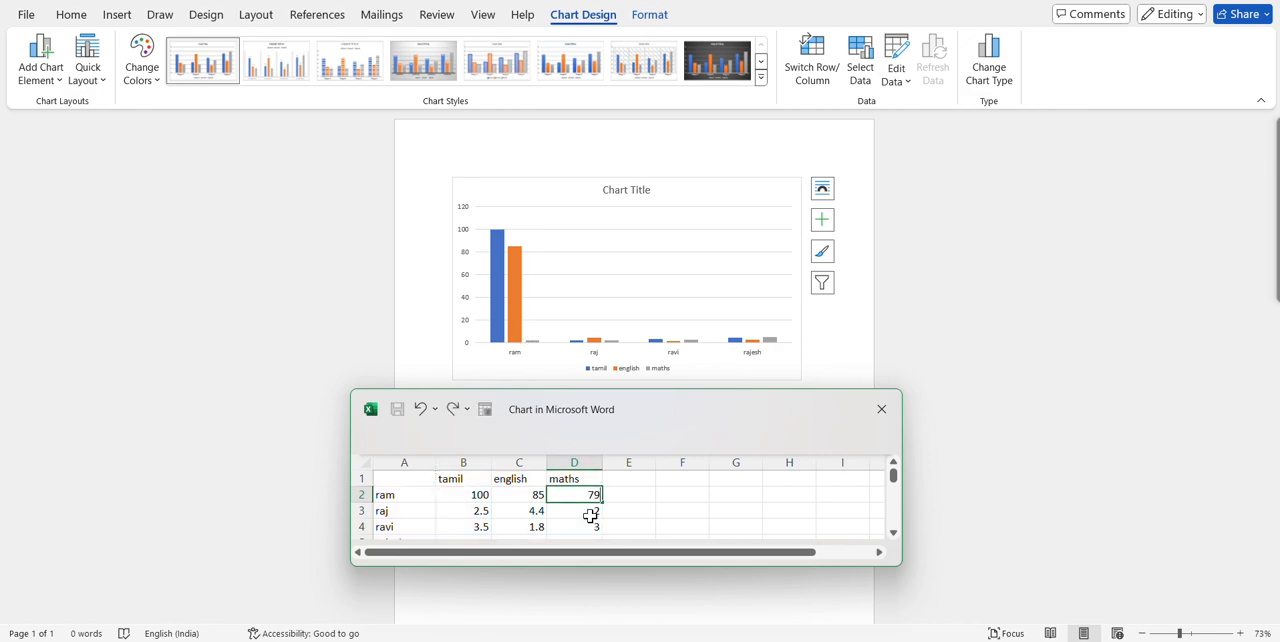
{"action": "left_click", "coordinate": [476, 512]}
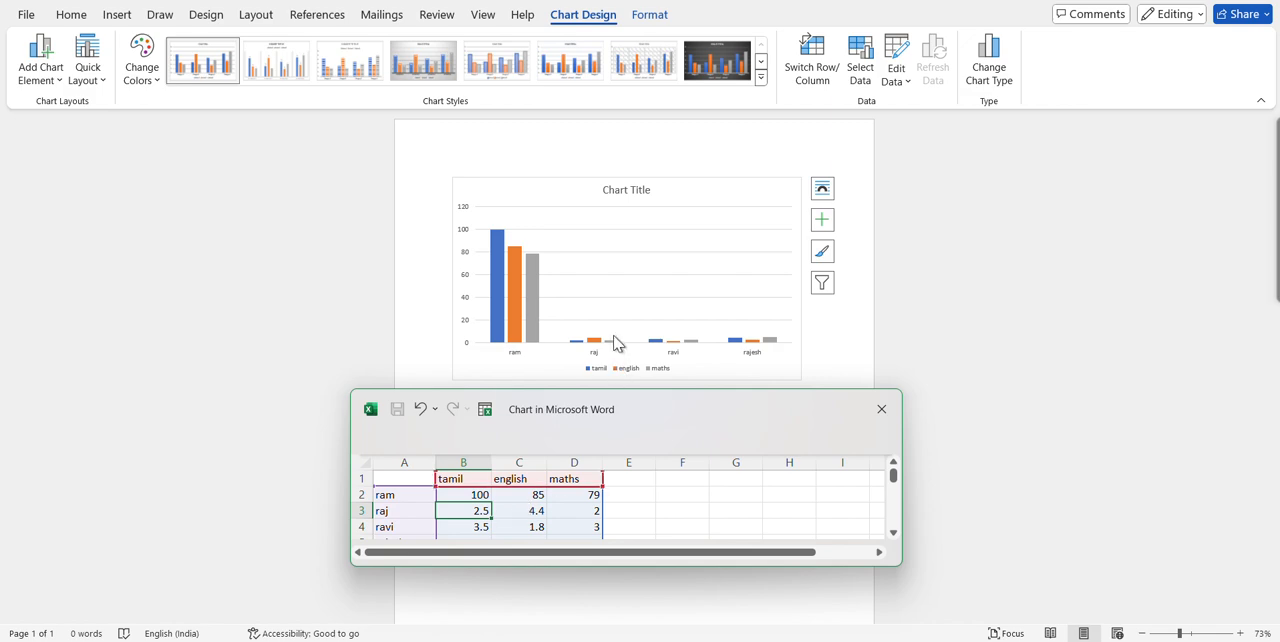
Apply the quick layout Layout 2 to the chart, with the legend on top and data labels at the outside end.
{"action": "left_click", "coordinate": [99, 79]}
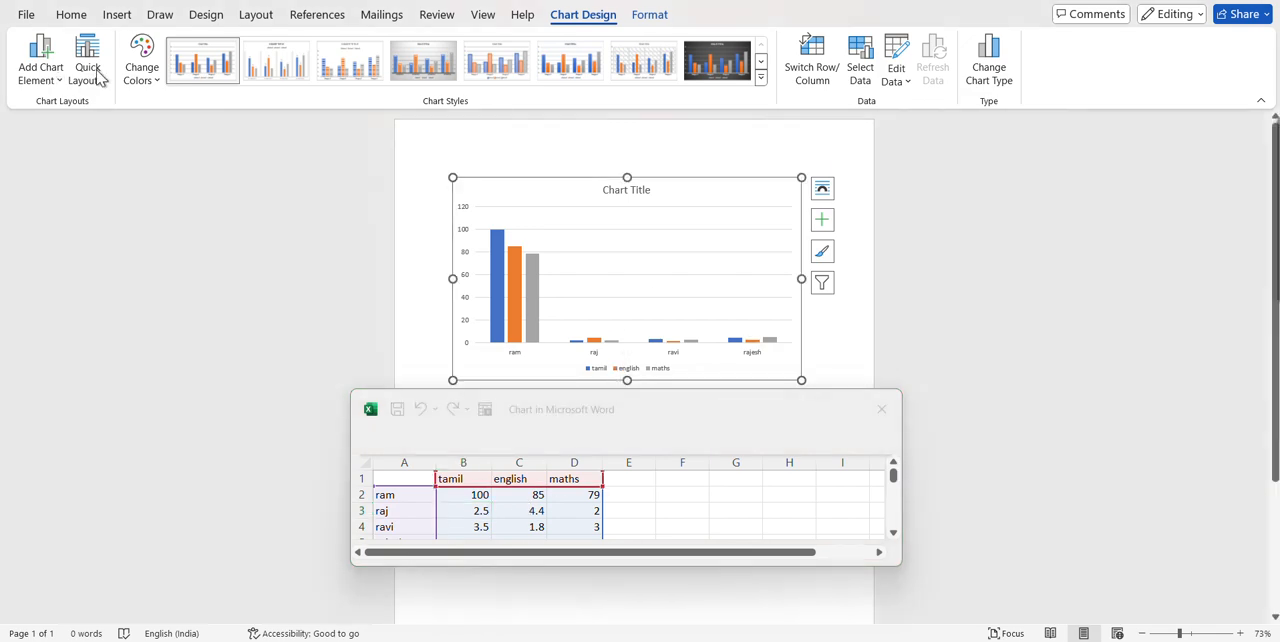
{"action": "left_click", "coordinate": [100, 82]}
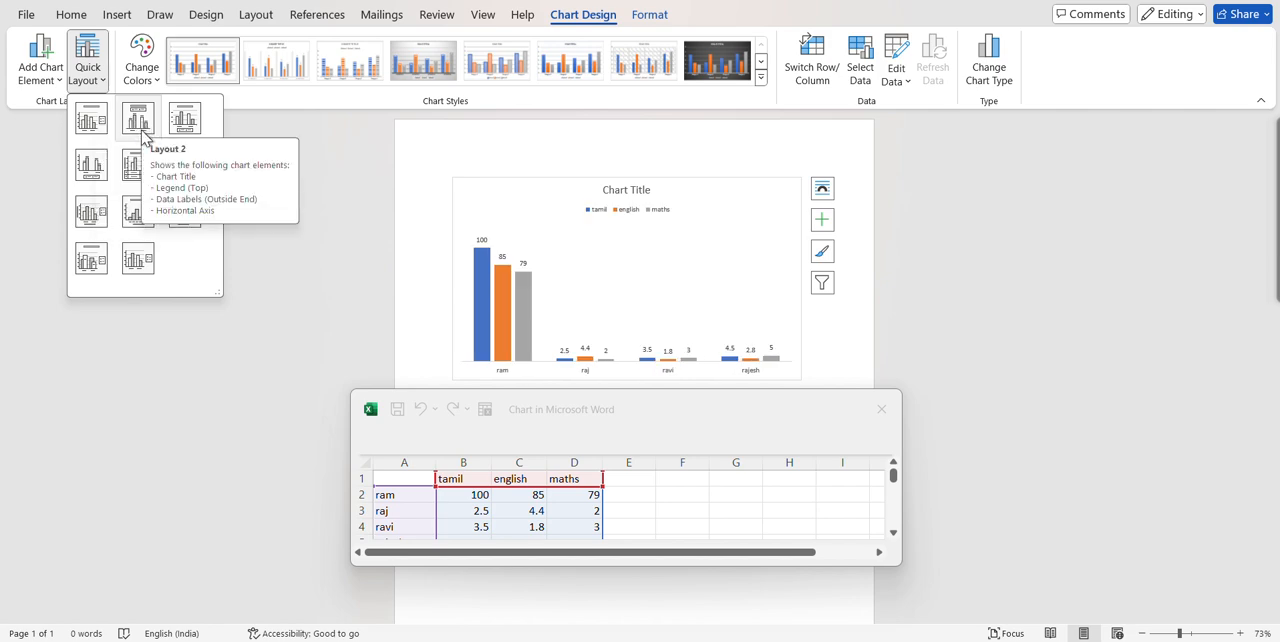
{"action": "left_click", "coordinate": [136, 128]}
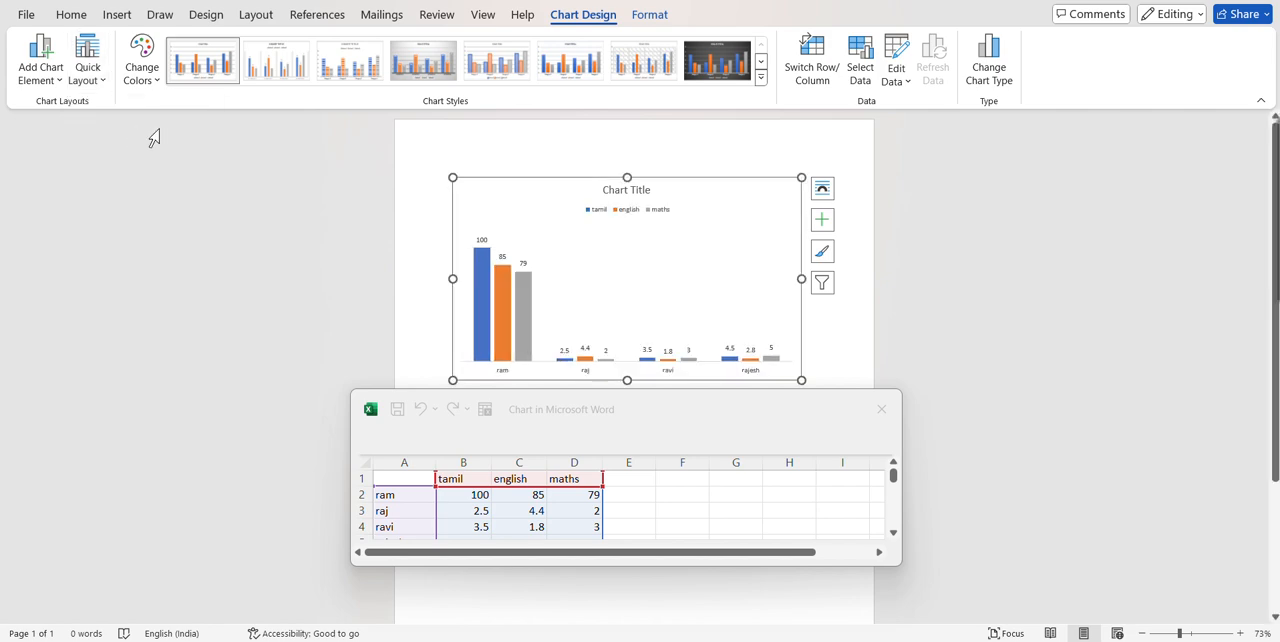
{"action": "left_click", "coordinate": [87, 72]}
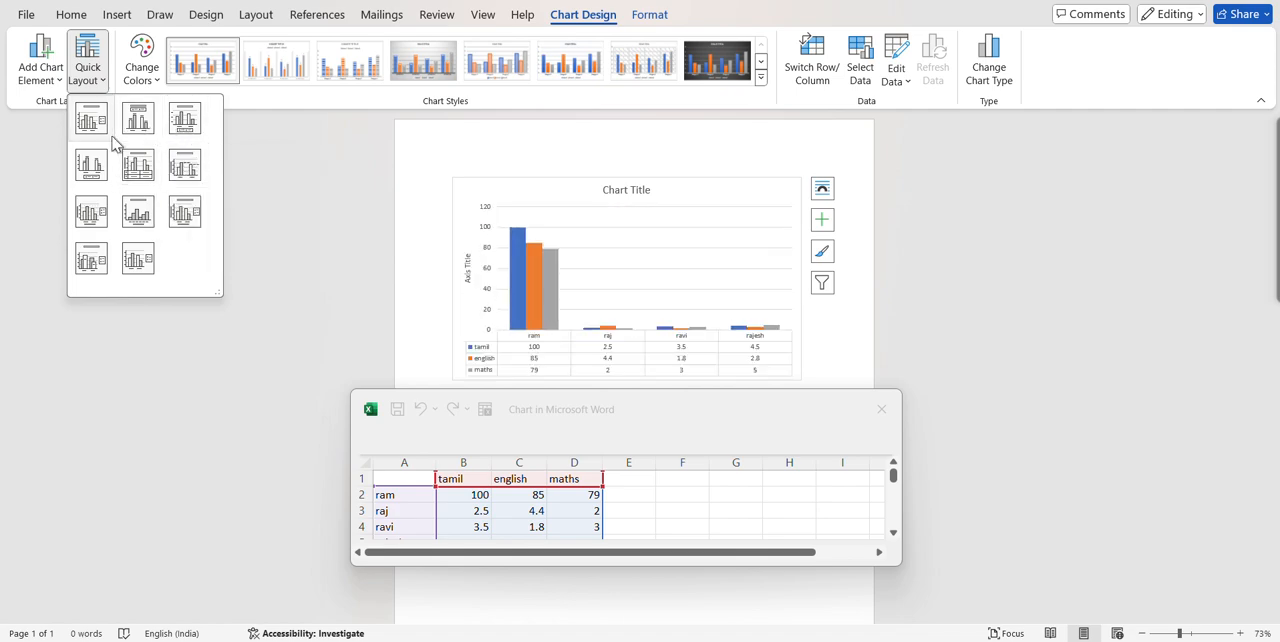
{"action": "left_click", "coordinate": [312, 176]}
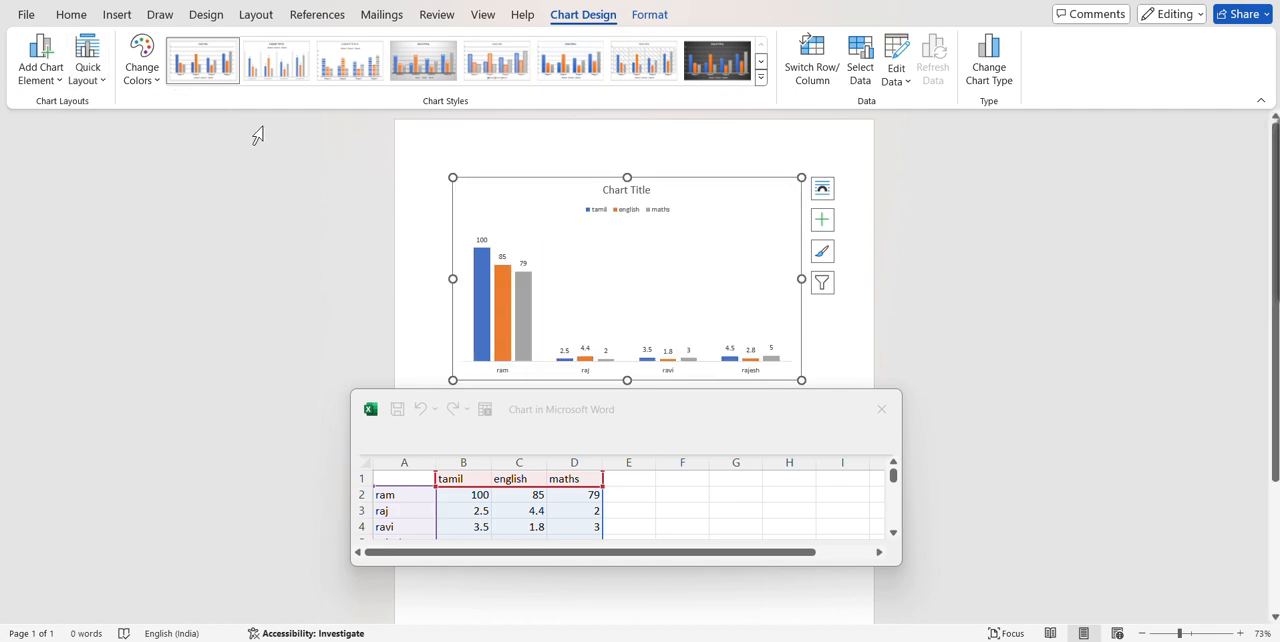
Apply the chart style with the grey gradient background, bold title and data labels inside the column ends.
{"action": "left_click", "coordinate": [298, 70]}
{"action": "left_click", "coordinate": [377, 67]}
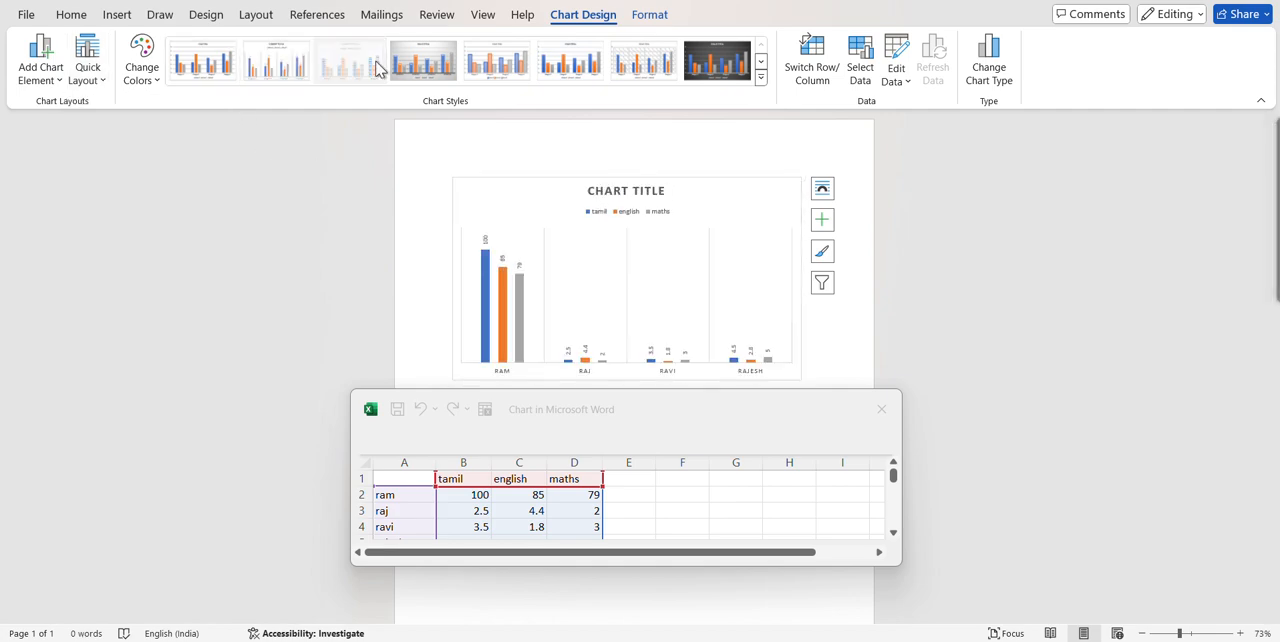
{"action": "left_click", "coordinate": [688, 68]}
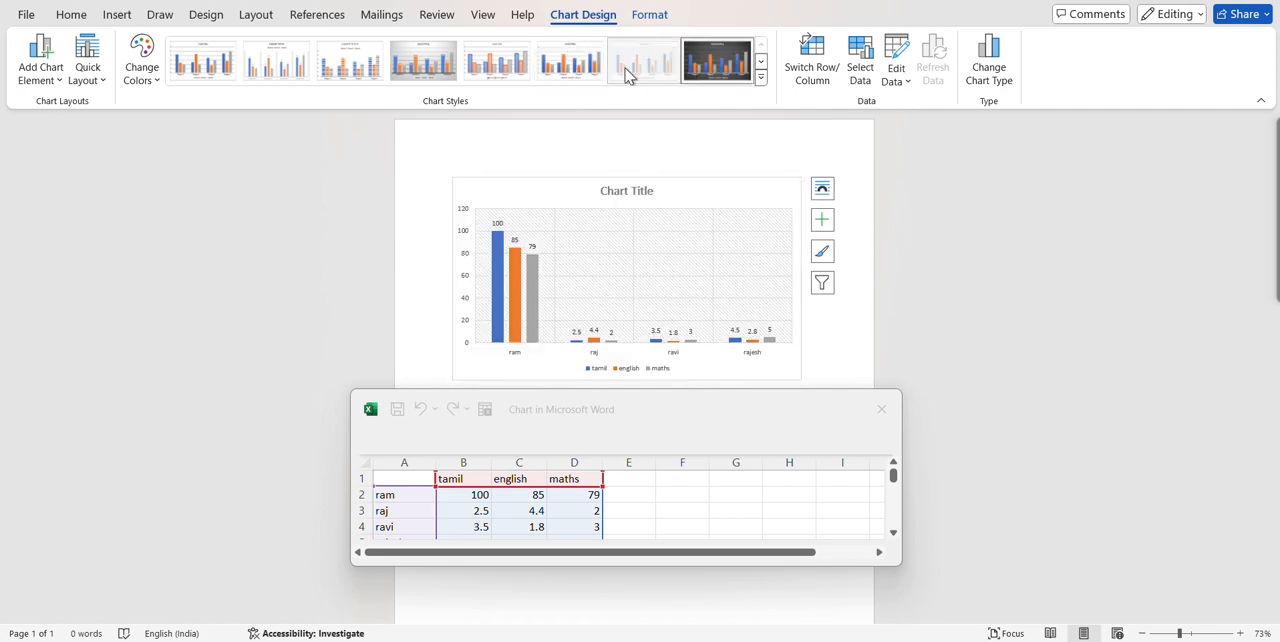
{"action": "left_click", "coordinate": [423, 62]}
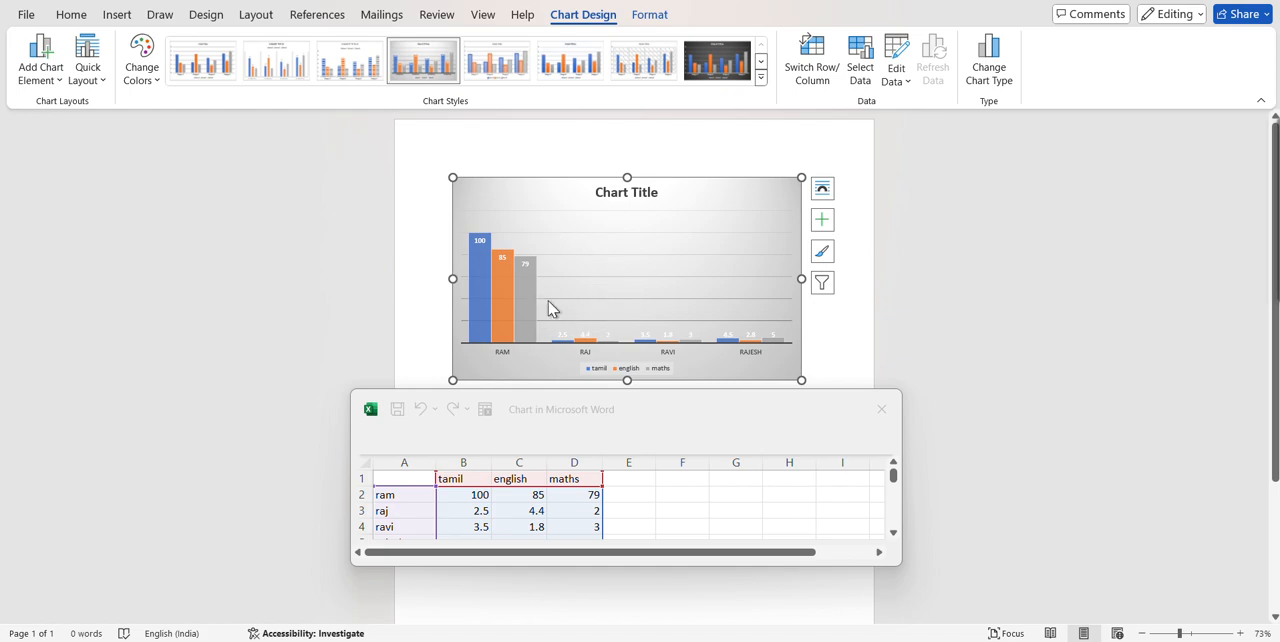
Add a data table without legend keys beneath the chart's columns.
{"action": "left_click", "coordinate": [52, 76]}
{"action": "mouse_move", "coordinate": [101, 139]}
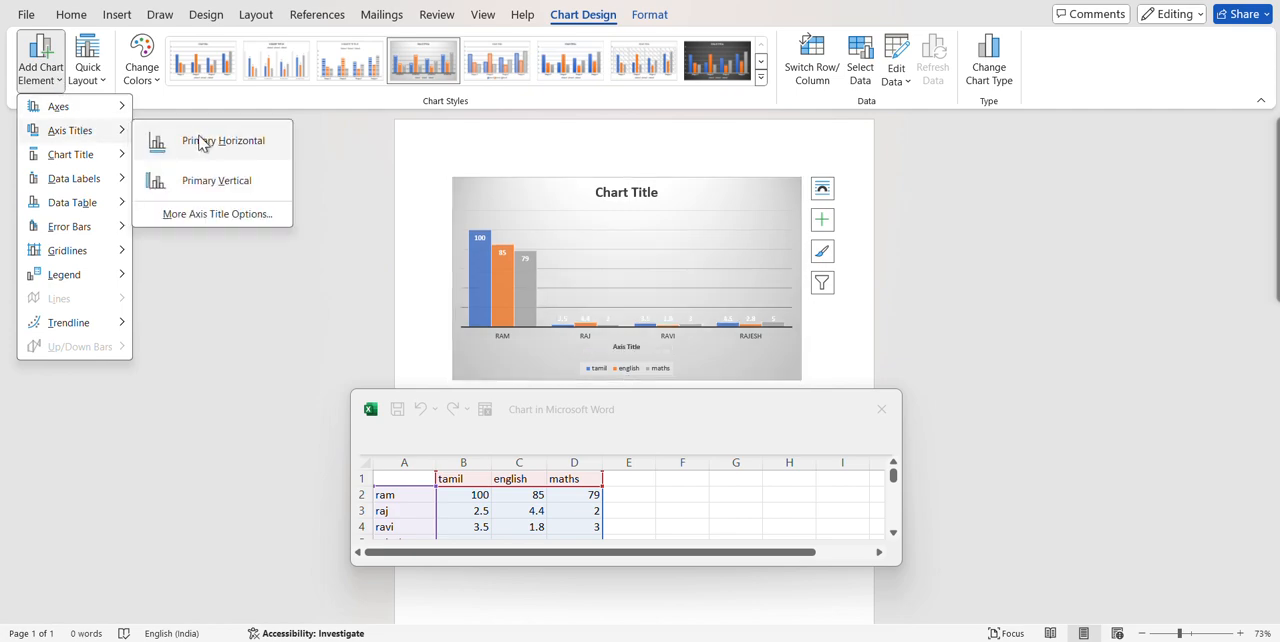
{"action": "mouse_move", "coordinate": [121, 179]}
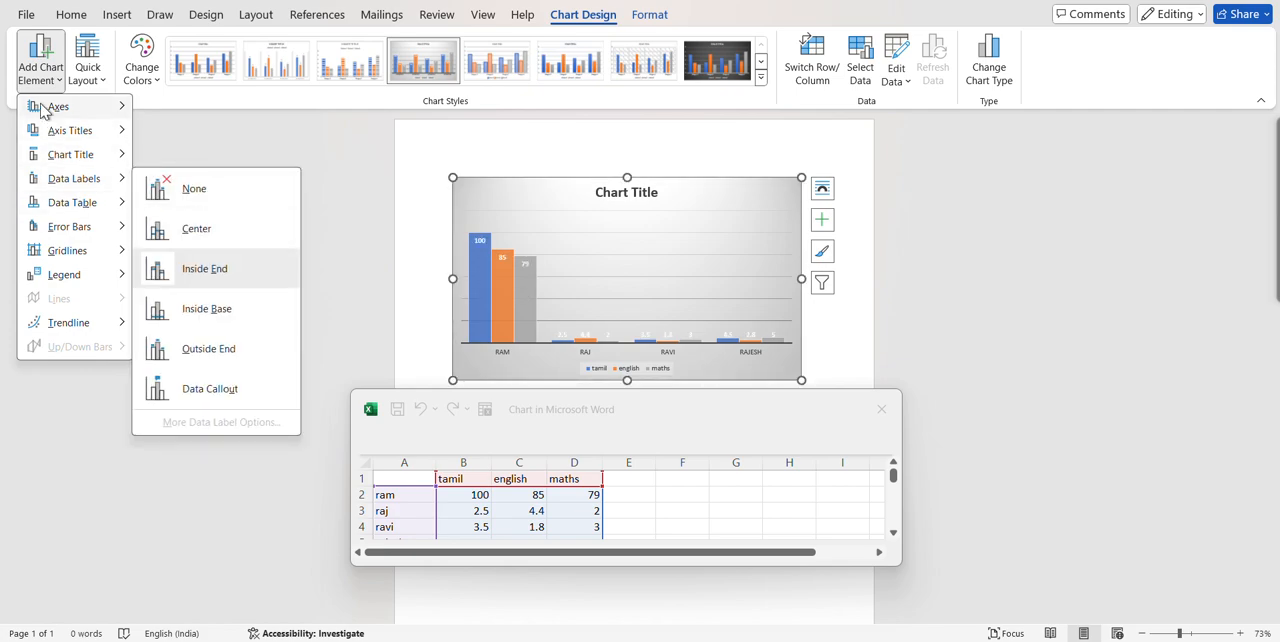
{"action": "mouse_move", "coordinate": [122, 202]}
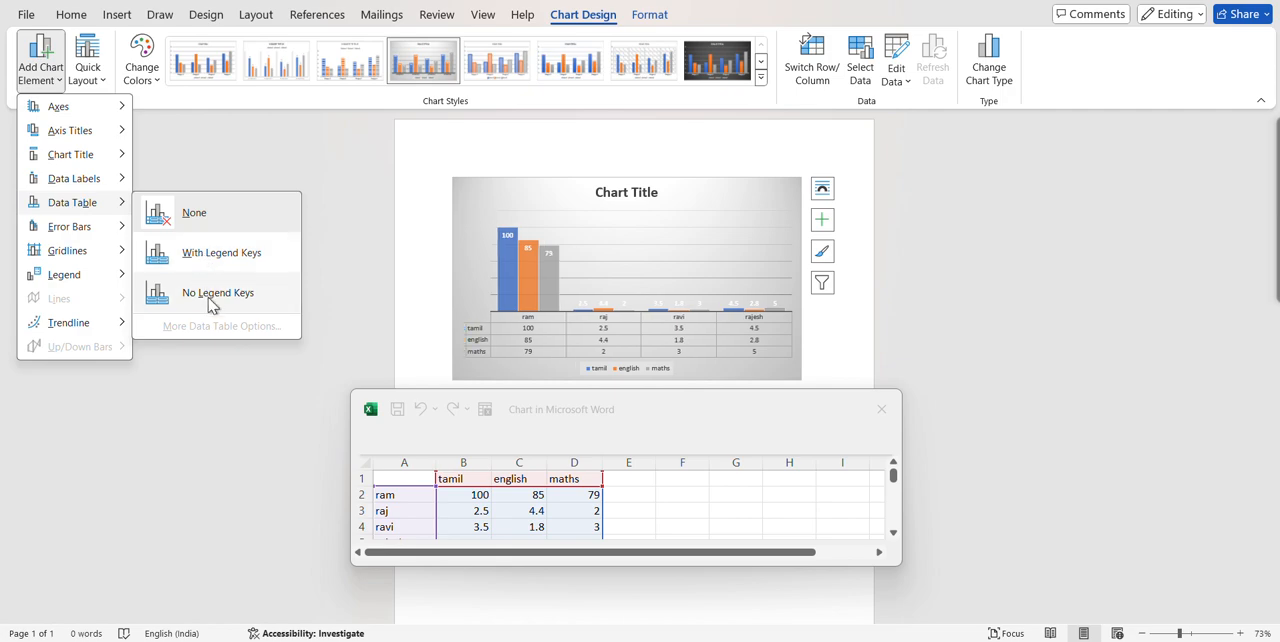
{"action": "key", "text": "Escape"}
{"action": "key", "text": "Escape"}
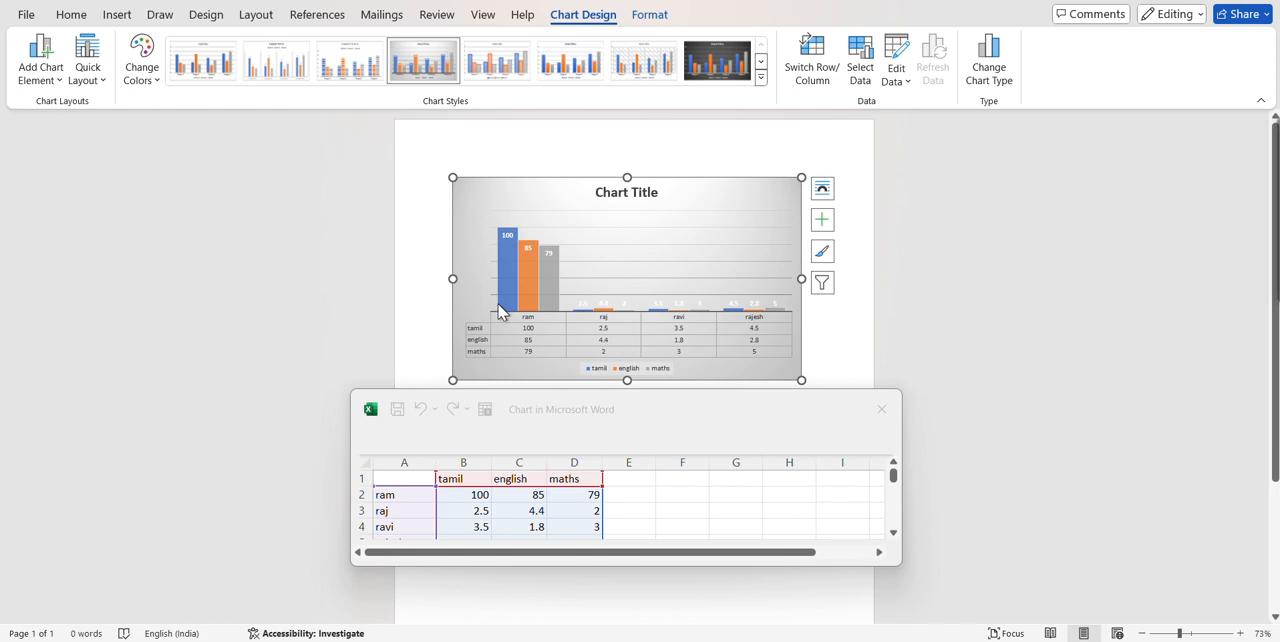
{"action": "left_click", "coordinate": [64, 84]}
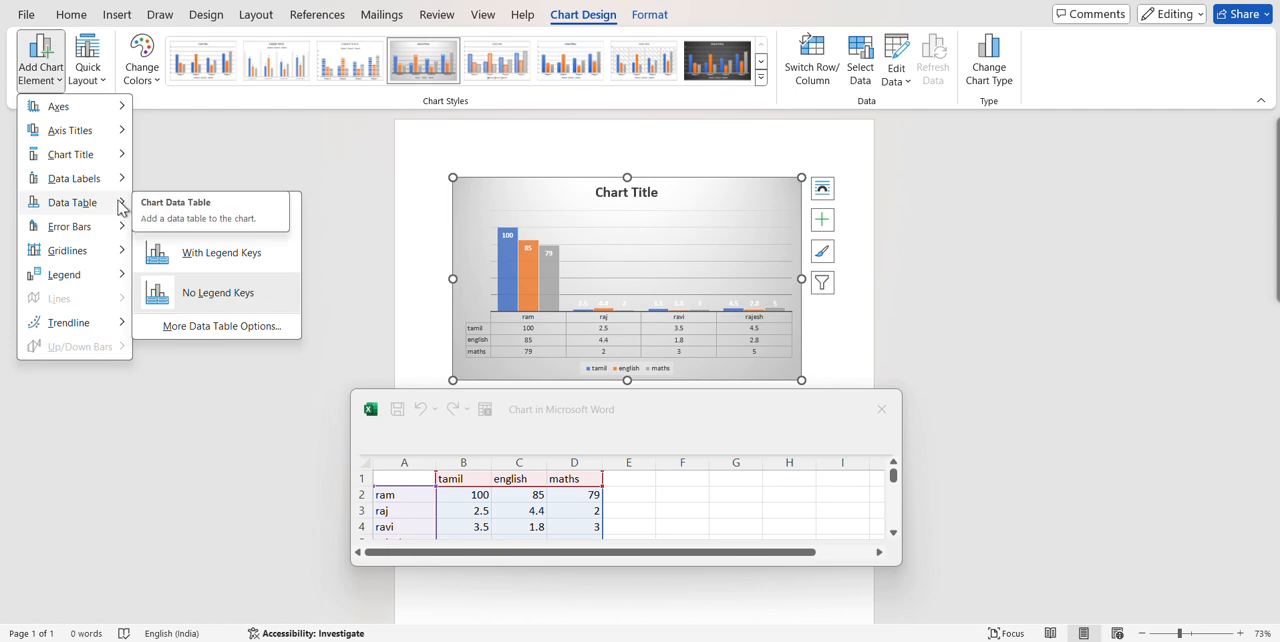
{"action": "mouse_move", "coordinate": [124, 183]}
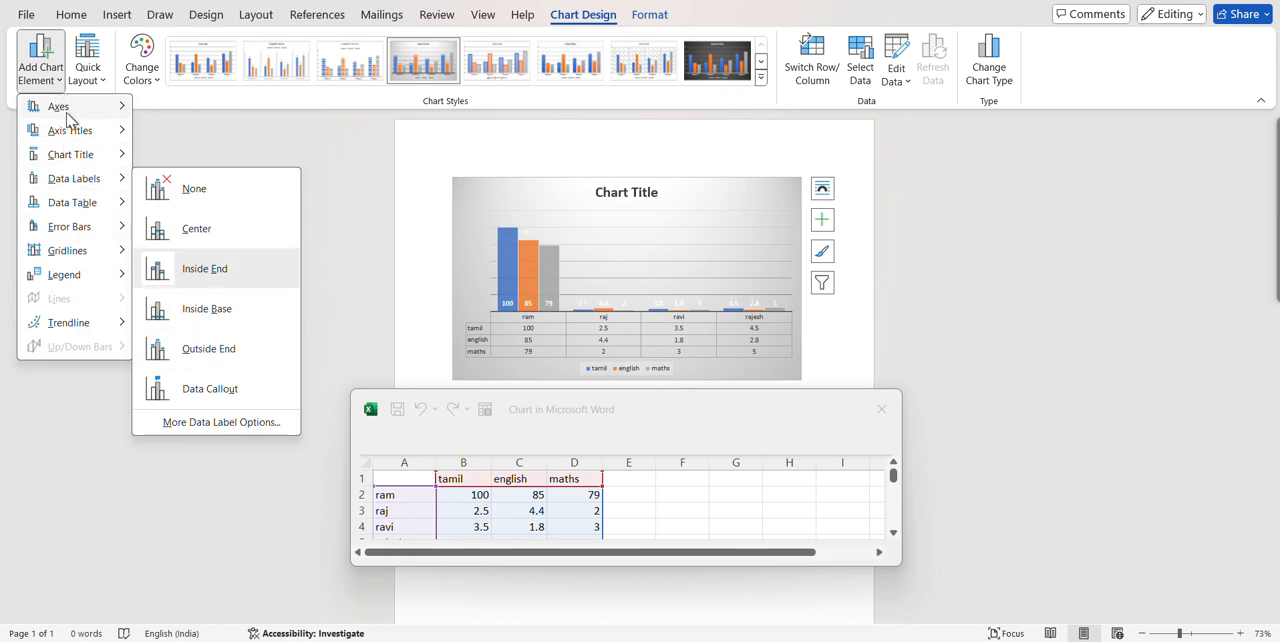
{"action": "left_click", "coordinate": [255, 130]}
Recolour the chart with the fourth Colorful palette, giving green, blue and yellow columns.
{"action": "left_click", "coordinate": [148, 72]}
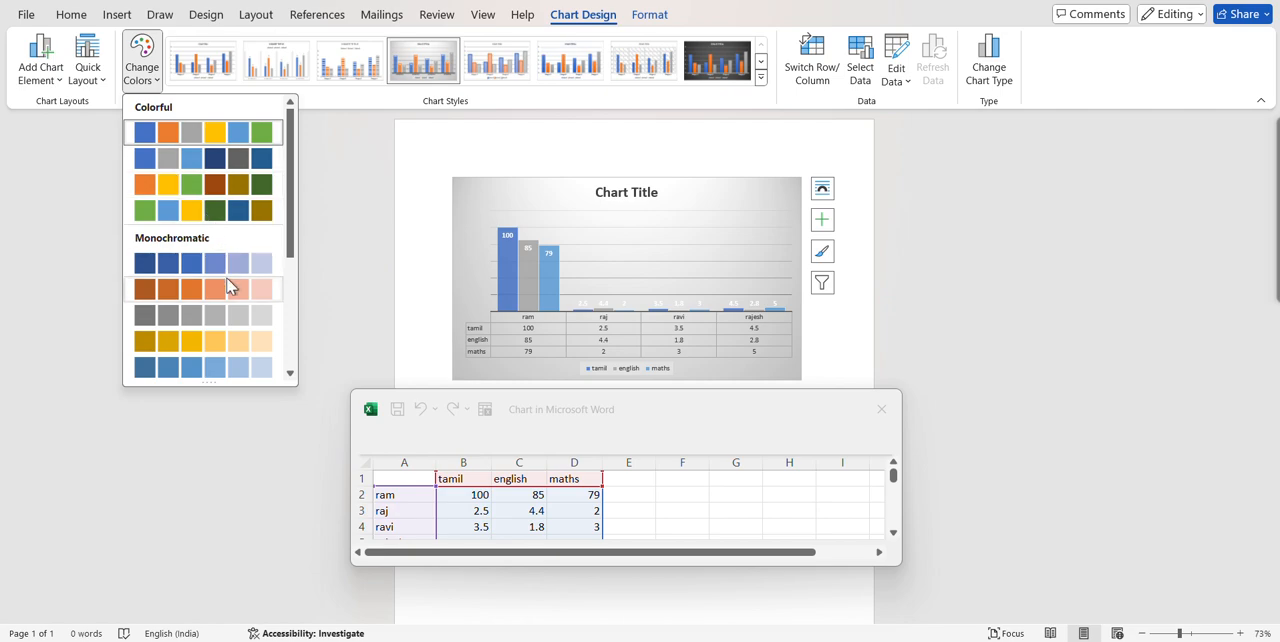
{"action": "left_click", "coordinate": [238, 214]}
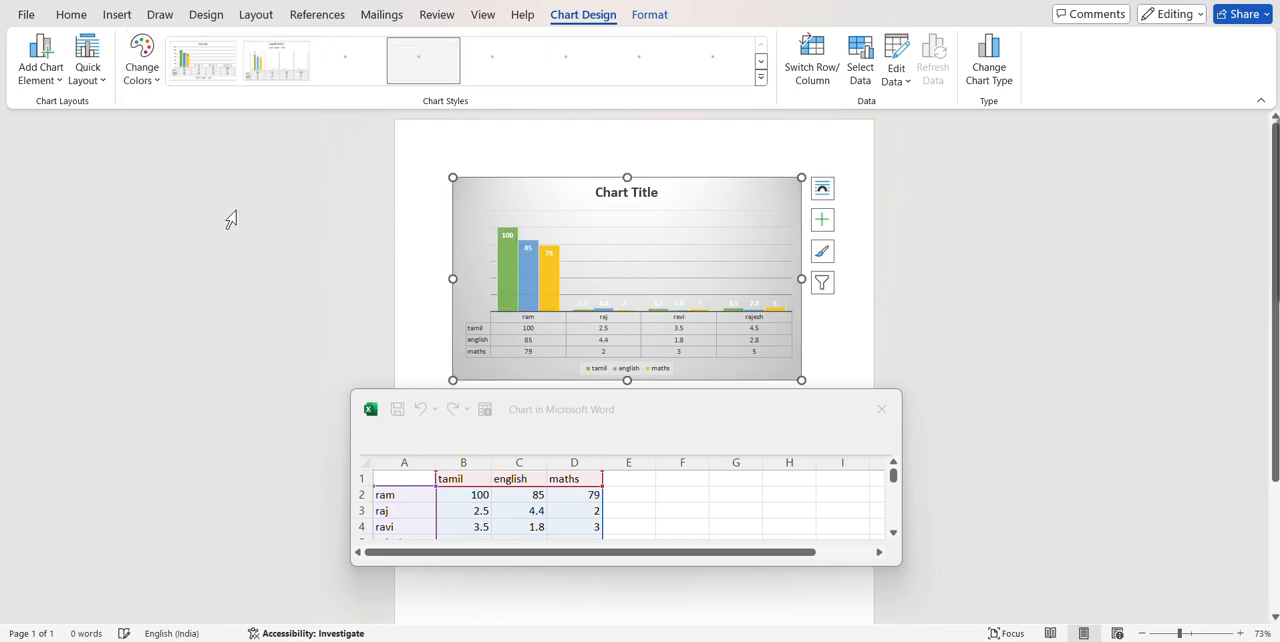
{"action": "left_click", "coordinate": [142, 72]}
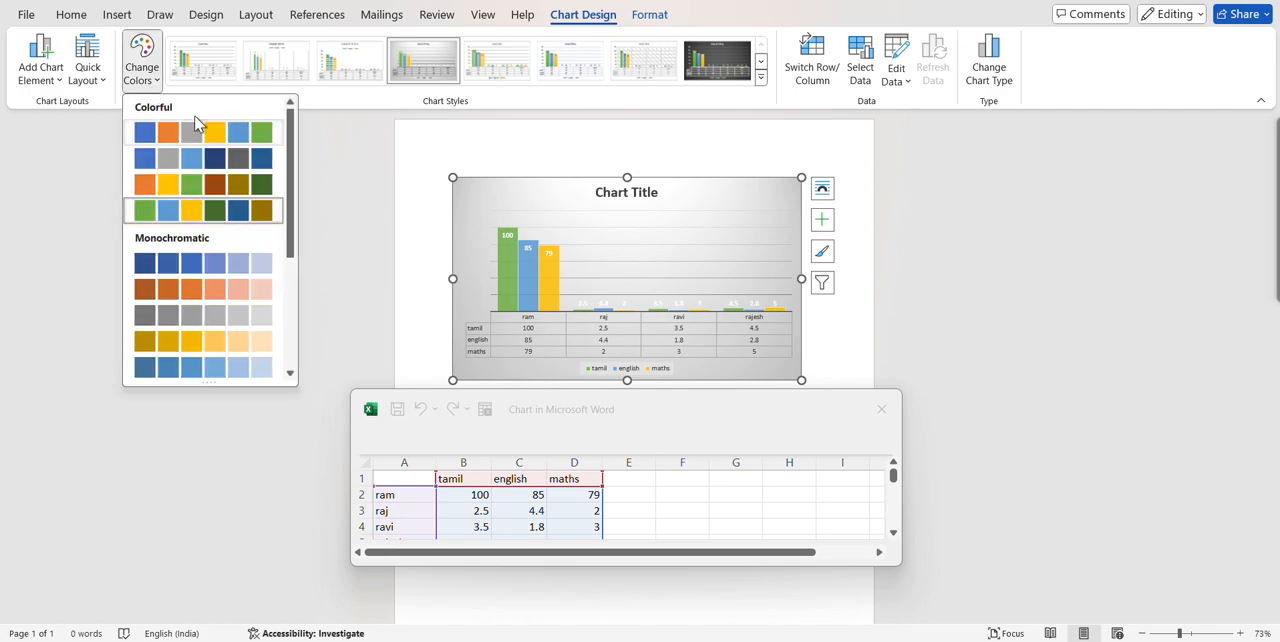
{"action": "left_click", "coordinate": [337, 222]}
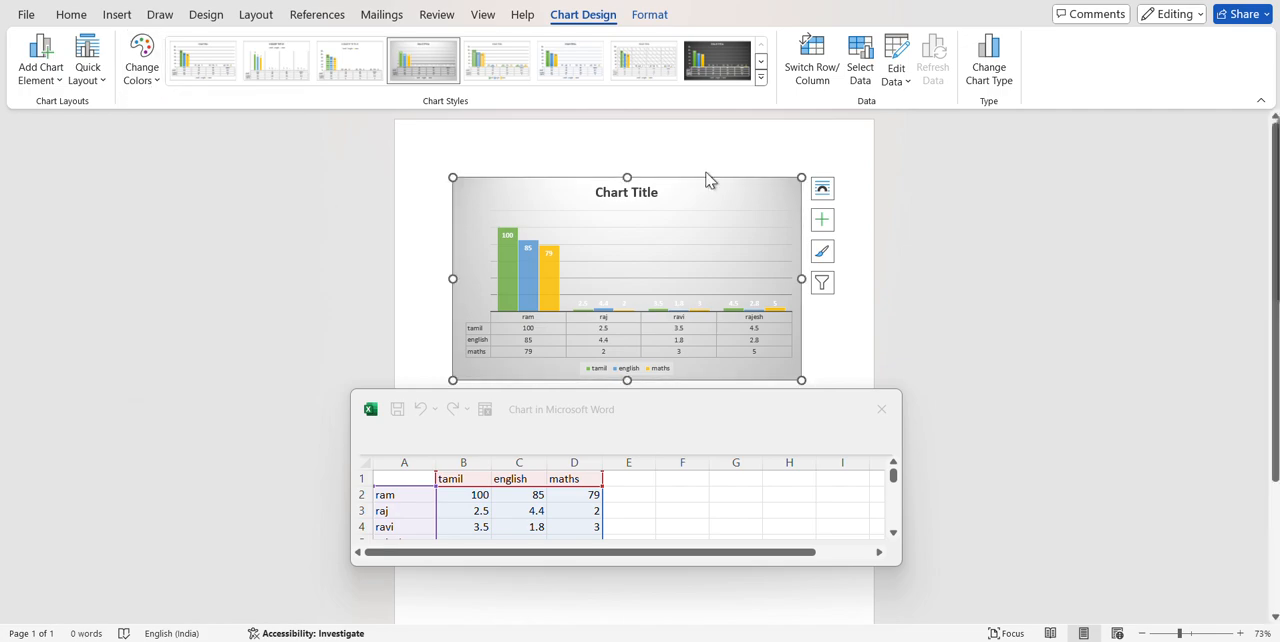